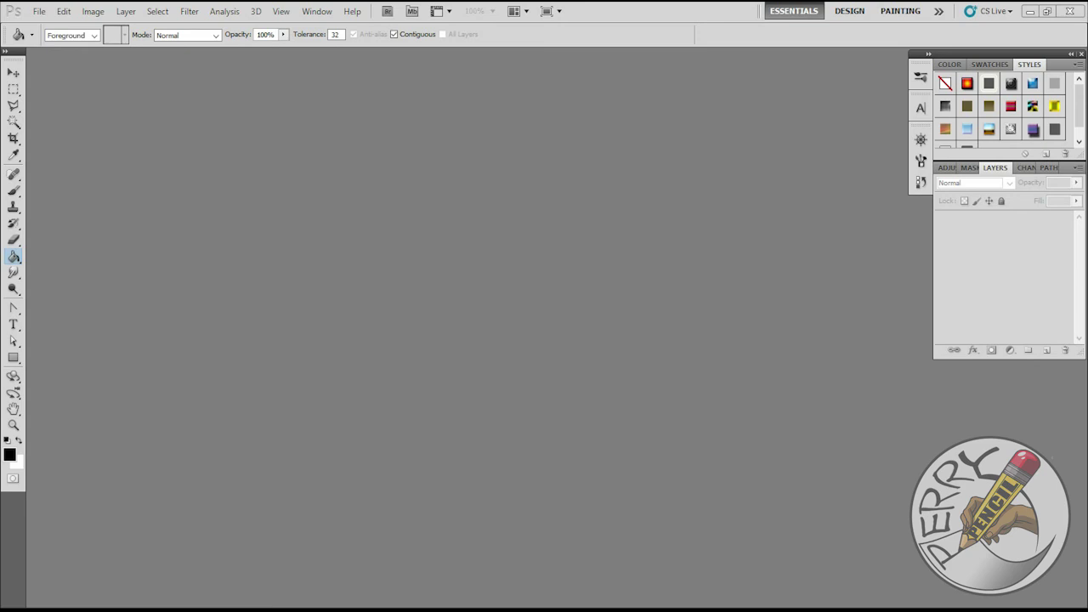
Open the Cyborg line-art file from the PSD folder.
{"action": "left_click", "coordinate": [39, 10]}
{"action": "left_click", "coordinate": [39, 10]}
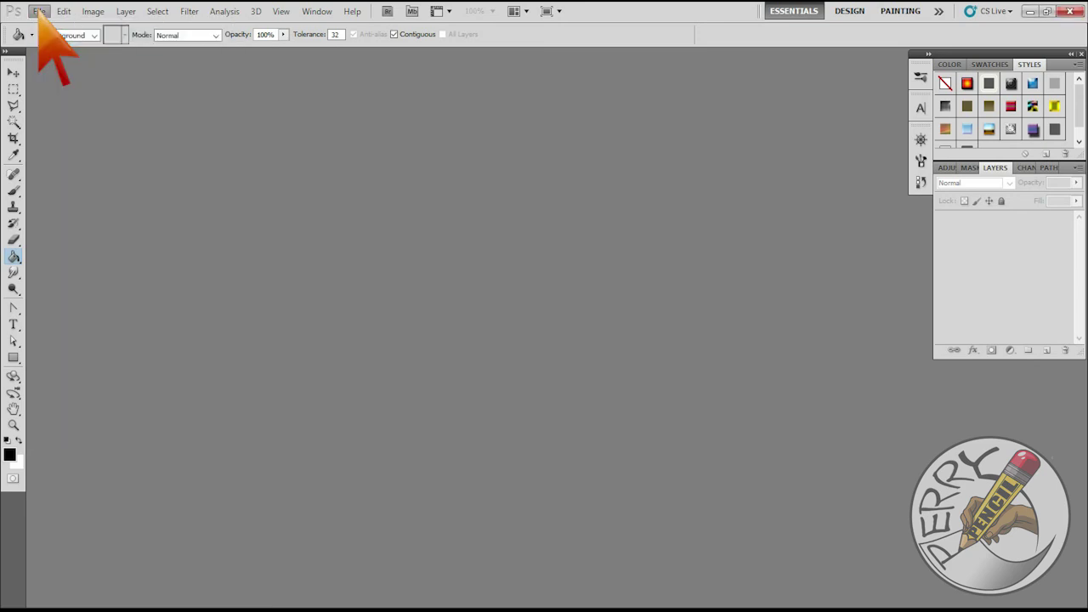
{"action": "key", "text": "ctrl+o"}
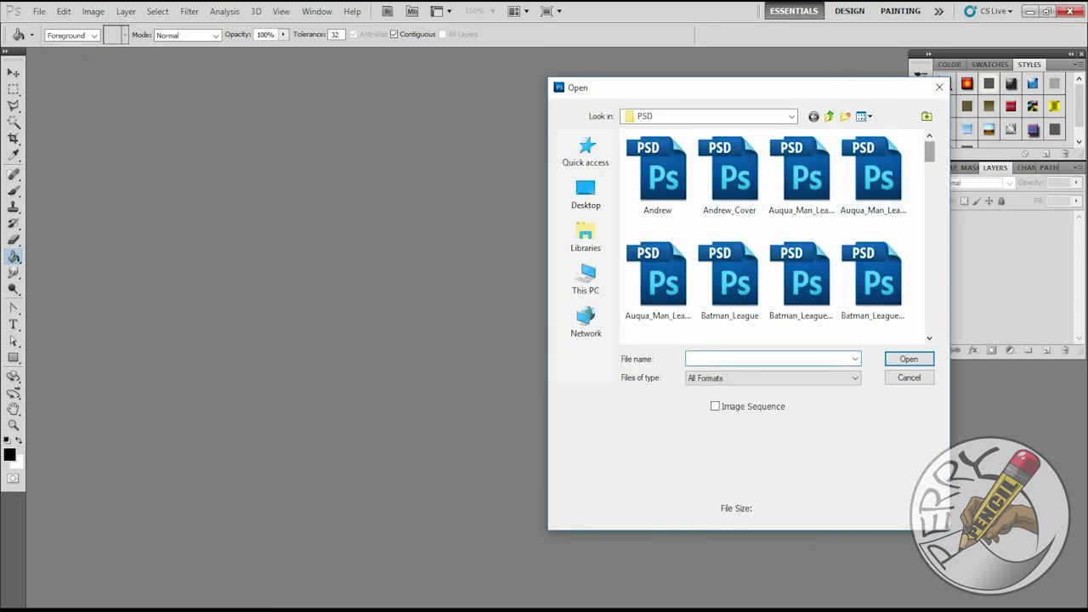
{"action": "left_click_drag", "start_coordinate": [930, 152], "coordinate": [929, 159]}
{"action": "scroll", "coordinate": [781, 256], "scroll_direction": "down", "scroll_amount": 5}
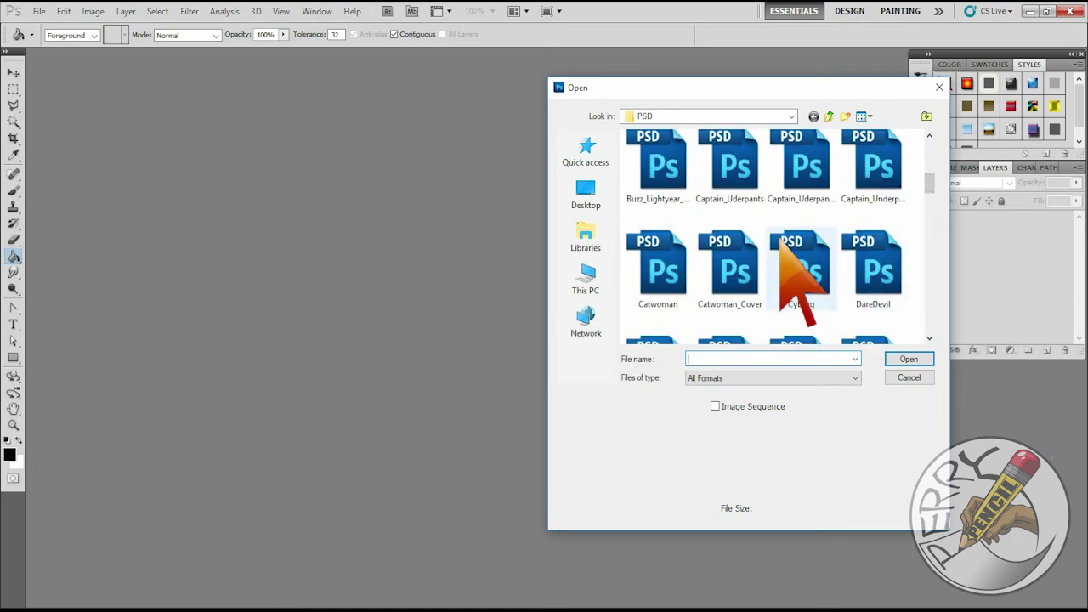
{"action": "left_click", "coordinate": [779, 242]}
{"action": "double_click", "coordinate": [780, 242]}
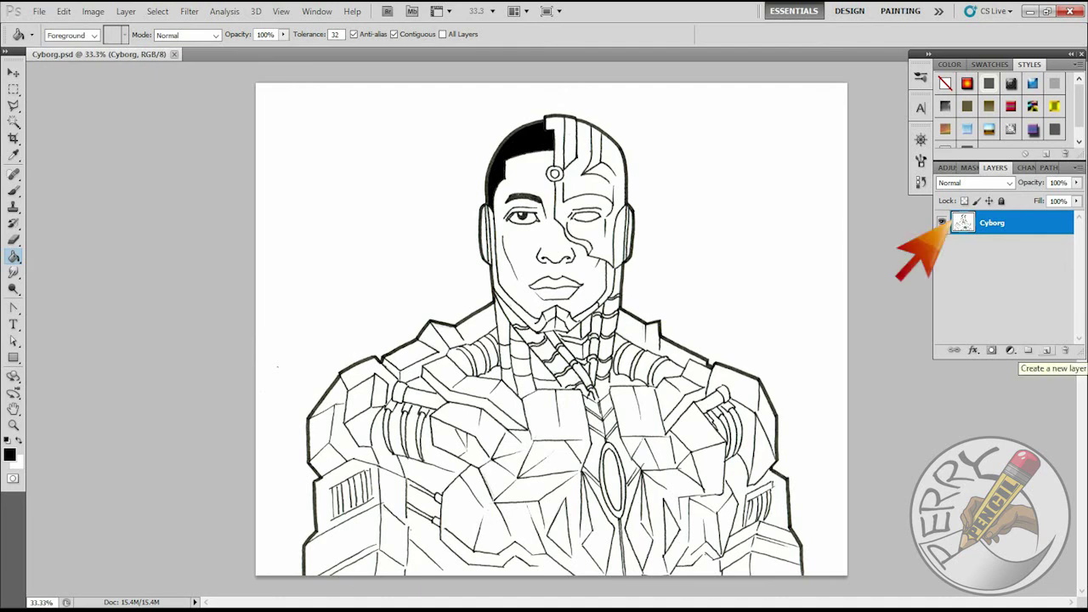
Create a new layer above the Cyborg line art and name it basecolor.
{"action": "left_click", "coordinate": [1046, 350]}
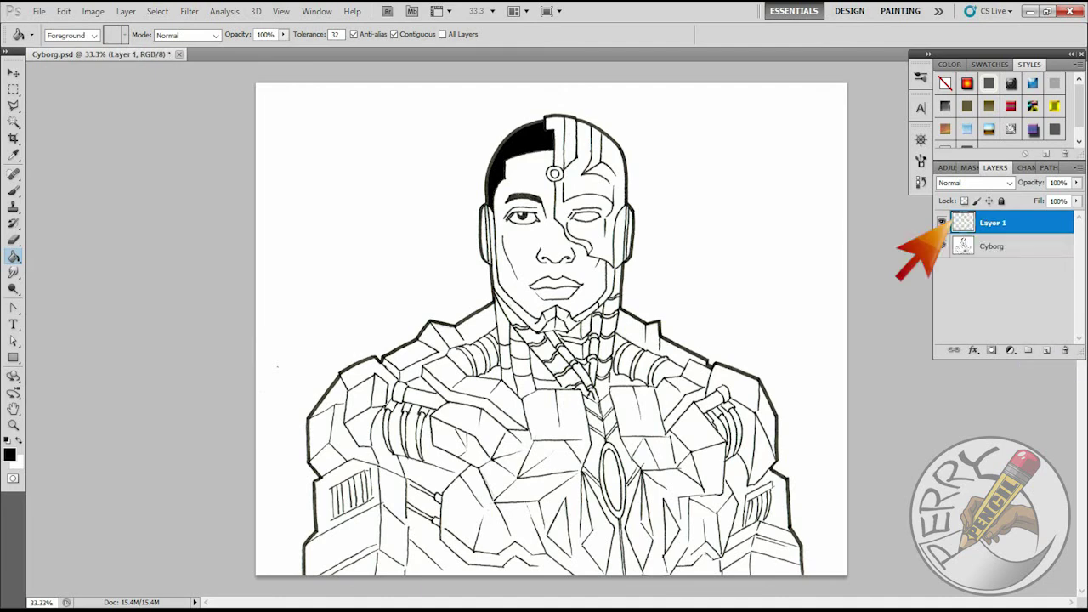
{"action": "double_click", "coordinate": [993, 223]}
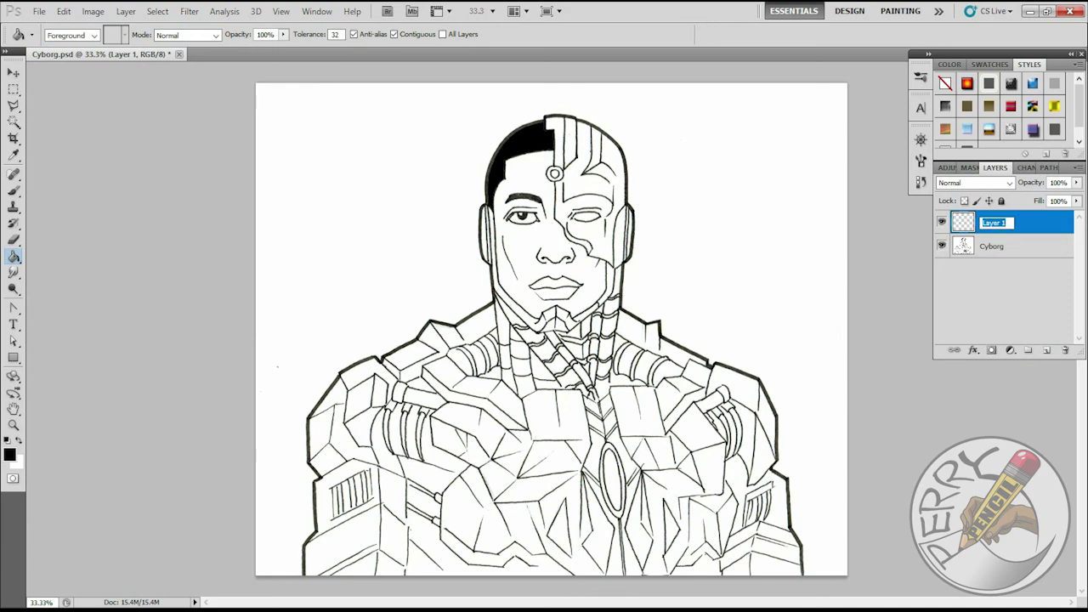
{"action": "type", "text": "basecolor"}
{"action": "key", "text": "Return"}
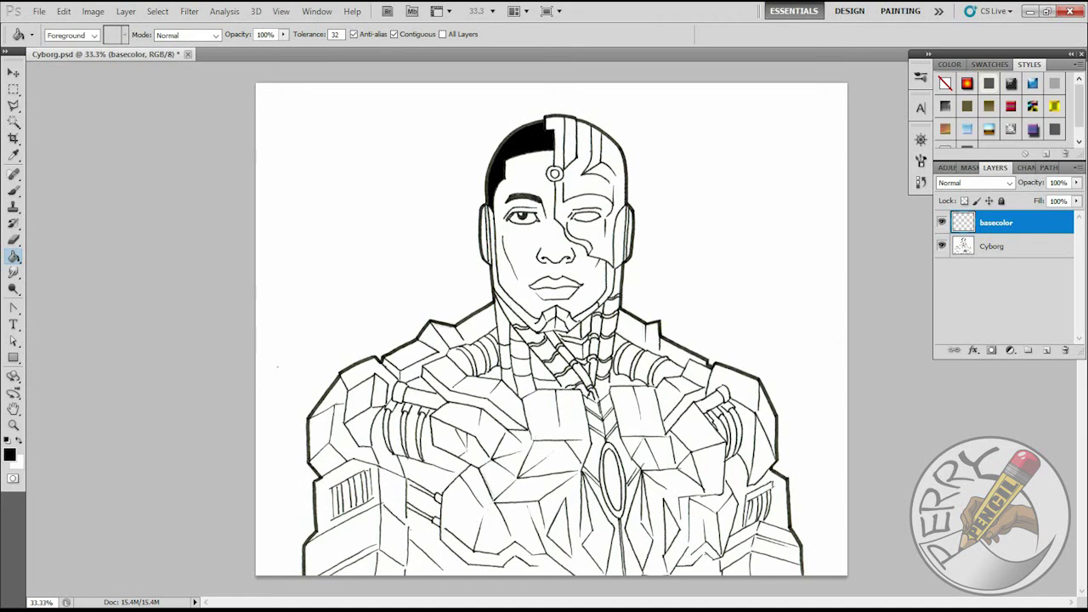
Set the foreground colour to the golden skin tone cf9f41.
{"action": "left_click", "coordinate": [9, 455]}
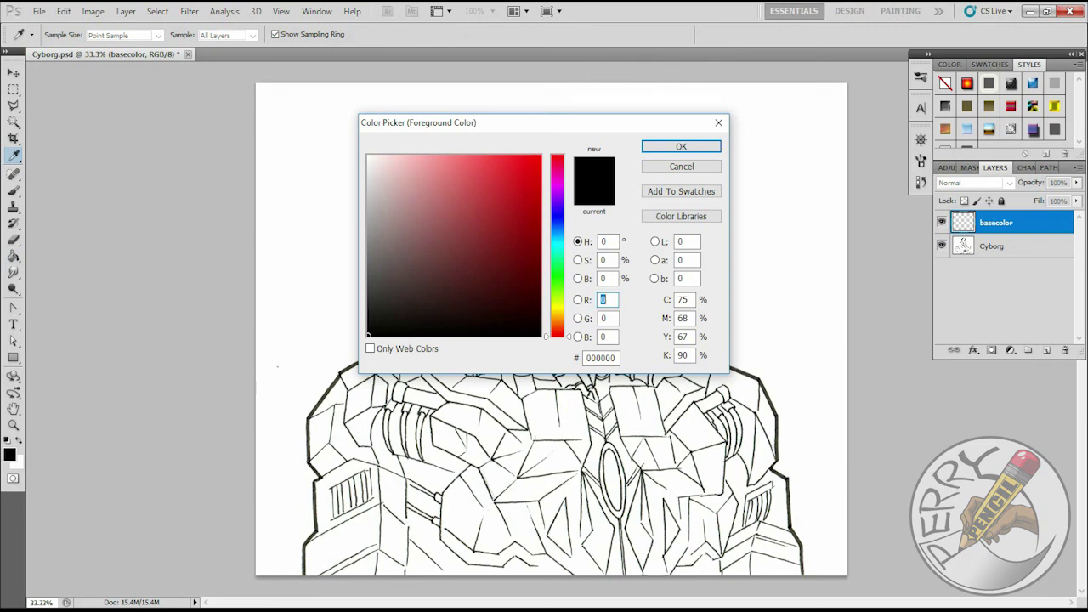
{"action": "left_click", "coordinate": [557, 316]}
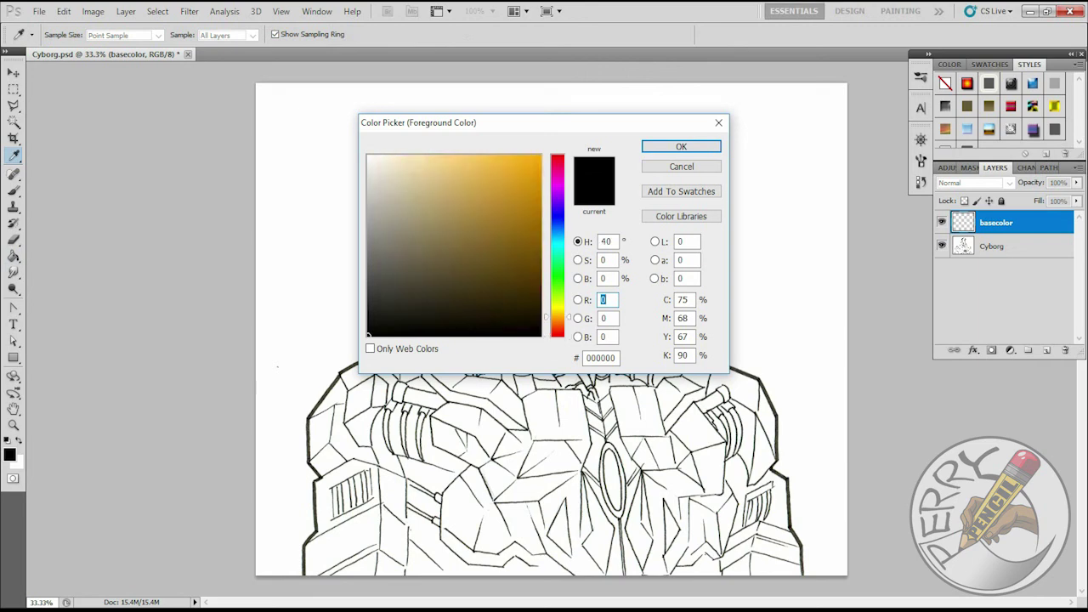
{"action": "left_click", "coordinate": [497, 201]}
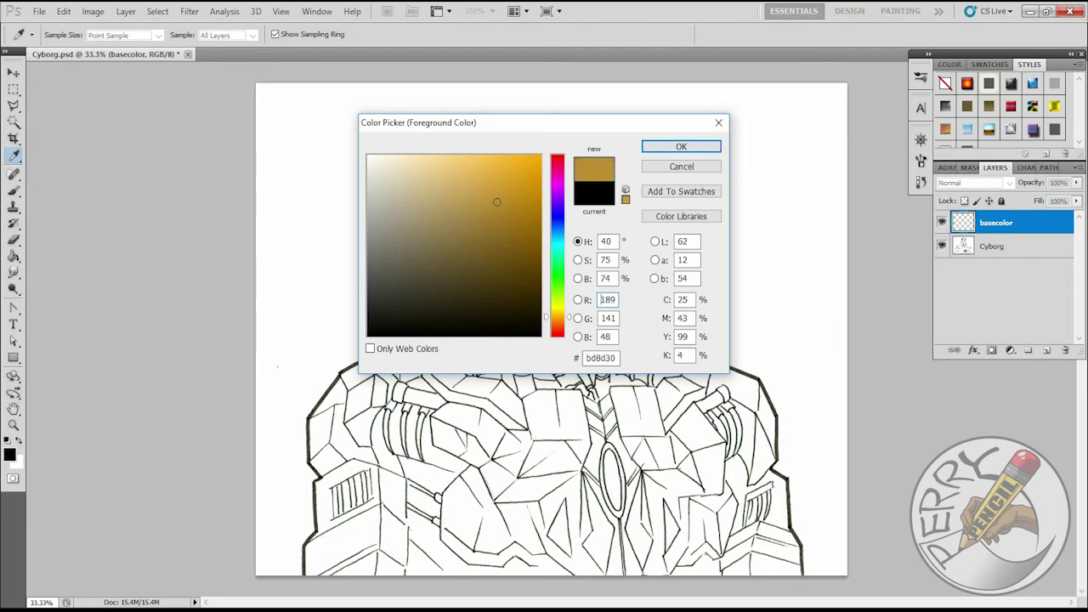
{"action": "left_click", "coordinate": [486, 188]}
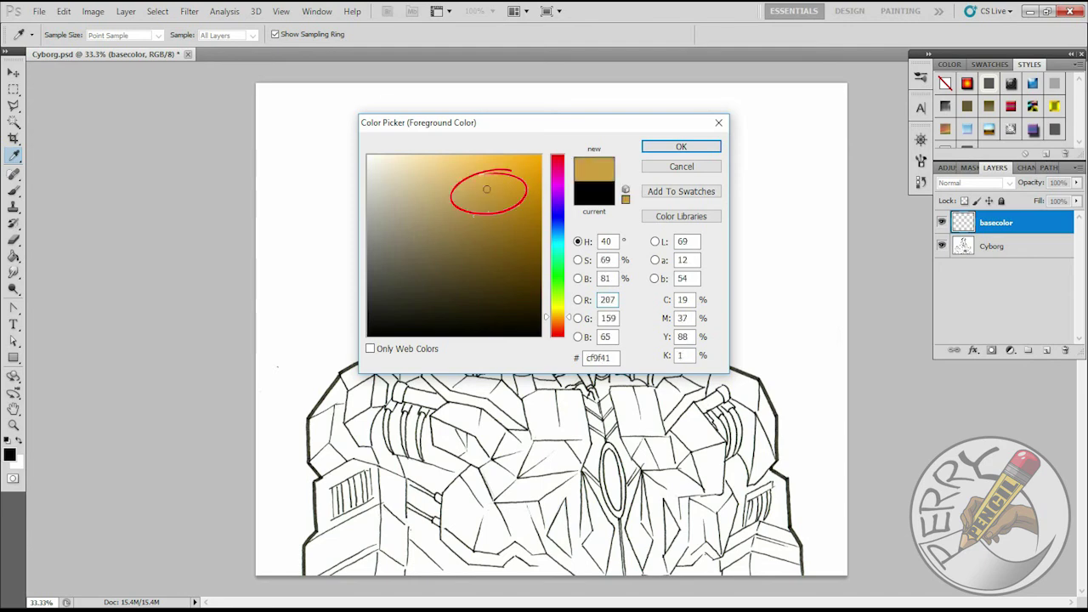
{"action": "left_click", "coordinate": [681, 146]}
{"action": "key", "text": "g"}
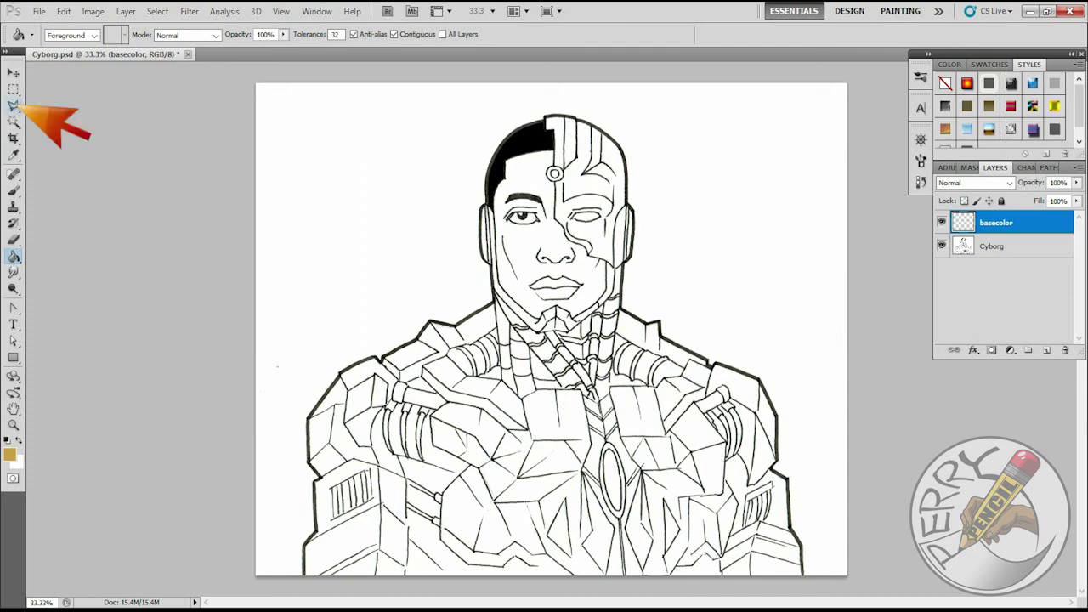
Outline the human part of the face with the Polygonal Lasso and fill the selection with the golden foreground colour.
{"action": "left_click", "coordinate": [14, 105]}
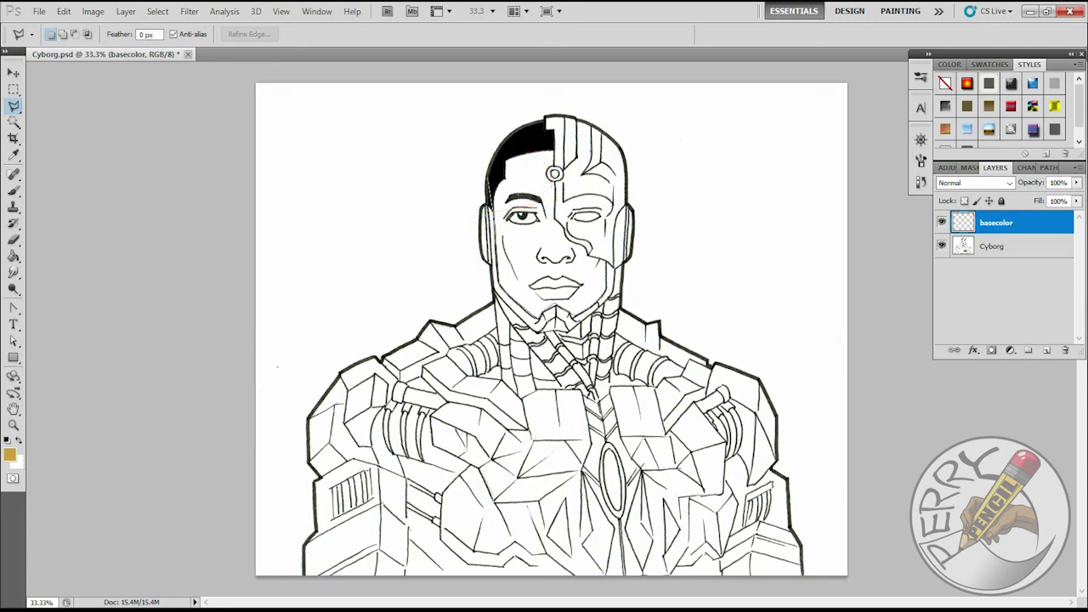
{"action": "left_click", "coordinate": [552, 188]}
{"action": "left_click", "coordinate": [554, 146]}
{"action": "left_click", "coordinate": [489, 177]}
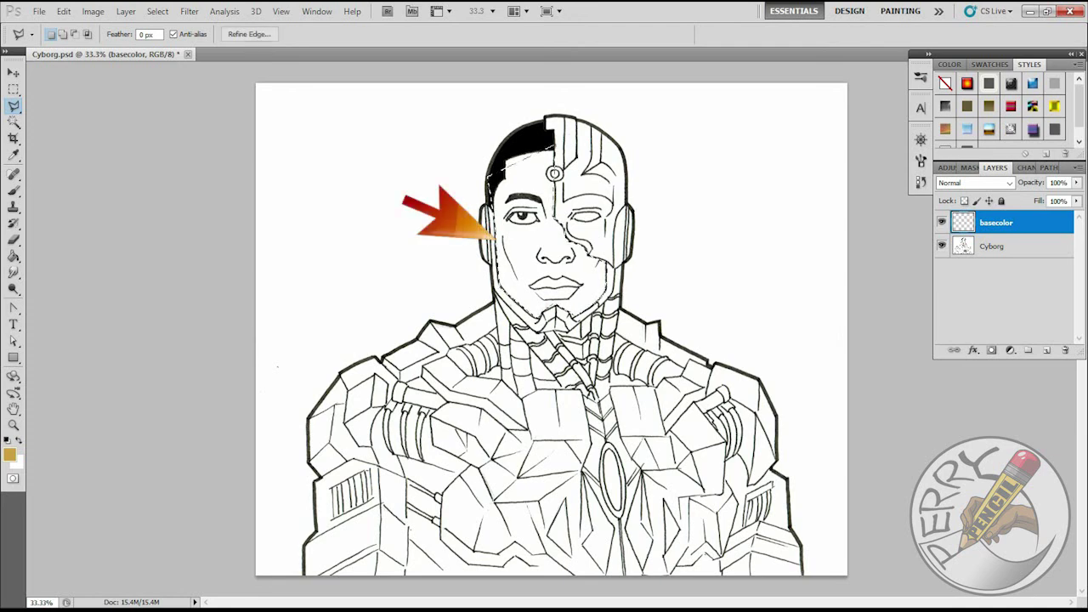
{"action": "key", "text": "g"}
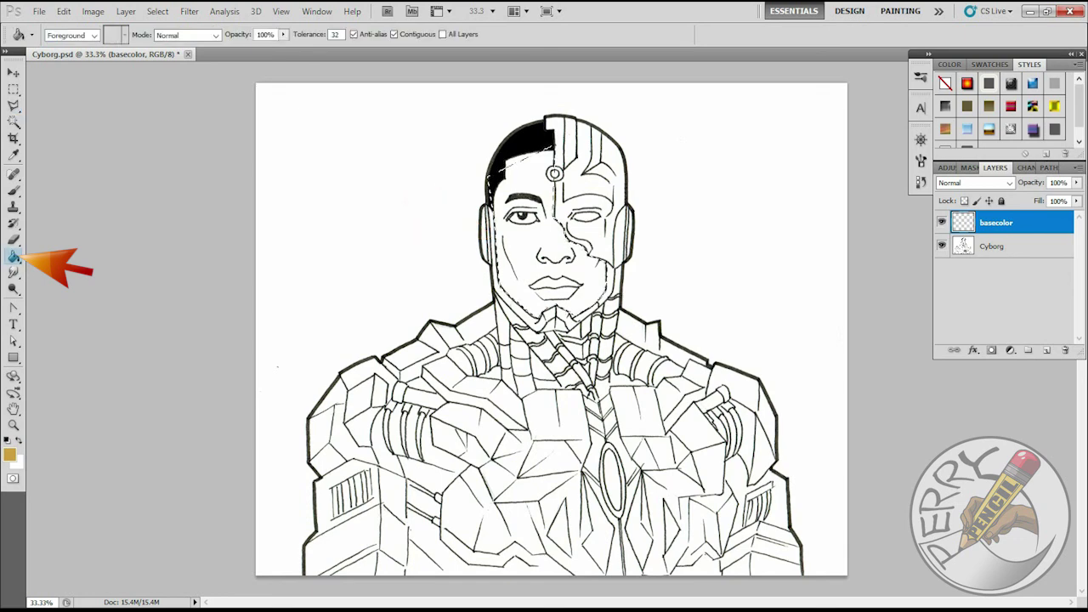
{"action": "key", "text": "alt+BackSpace"}
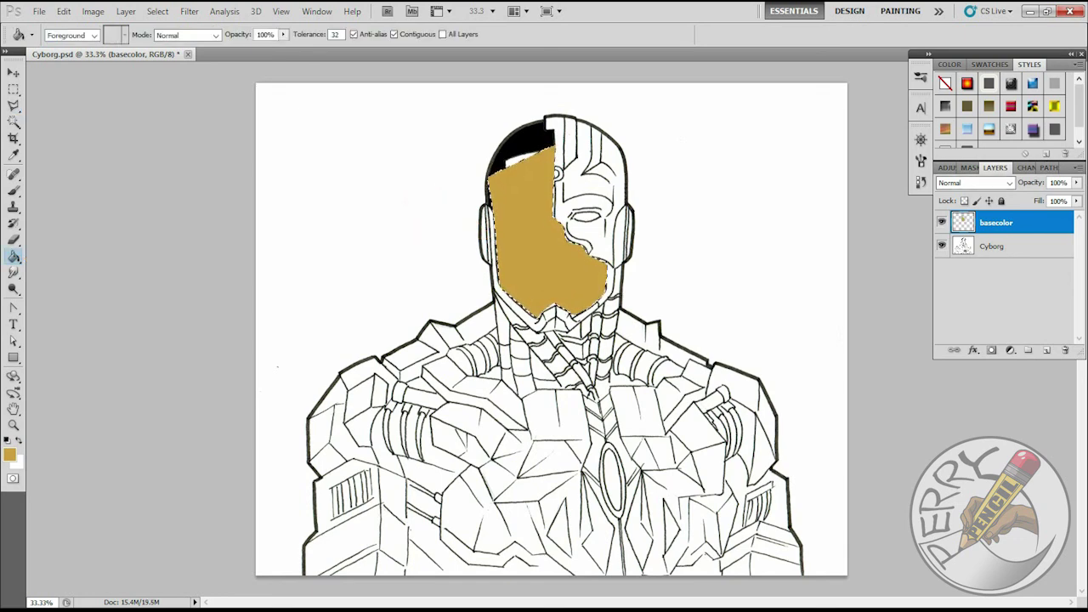
Set the basecolor layer's blend mode to Multiply and clear the selection around the face.
{"action": "left_click", "coordinate": [975, 183]}
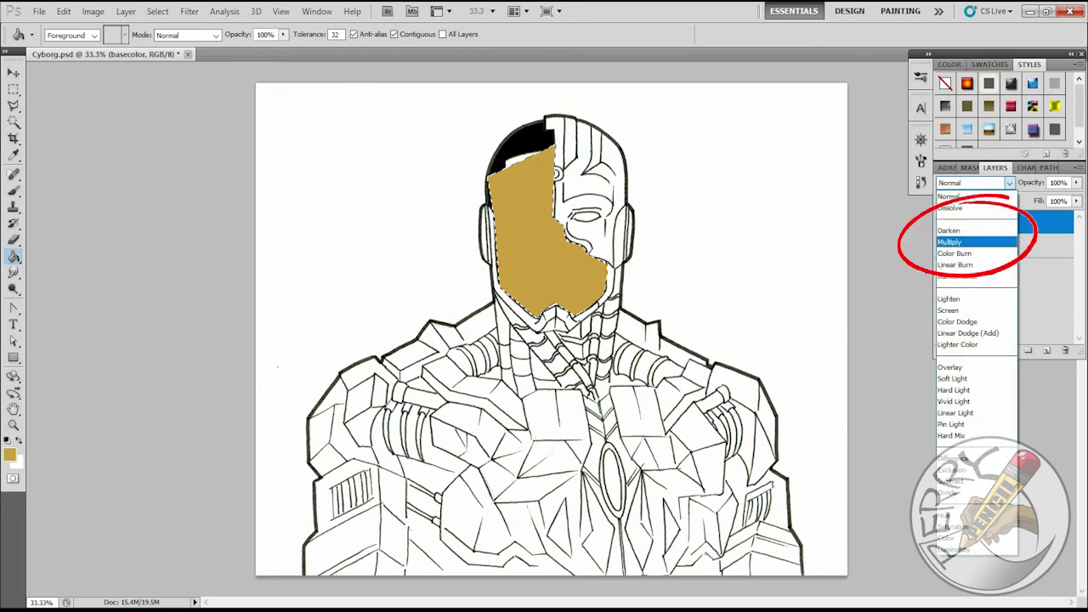
{"action": "left_click", "coordinate": [976, 242]}
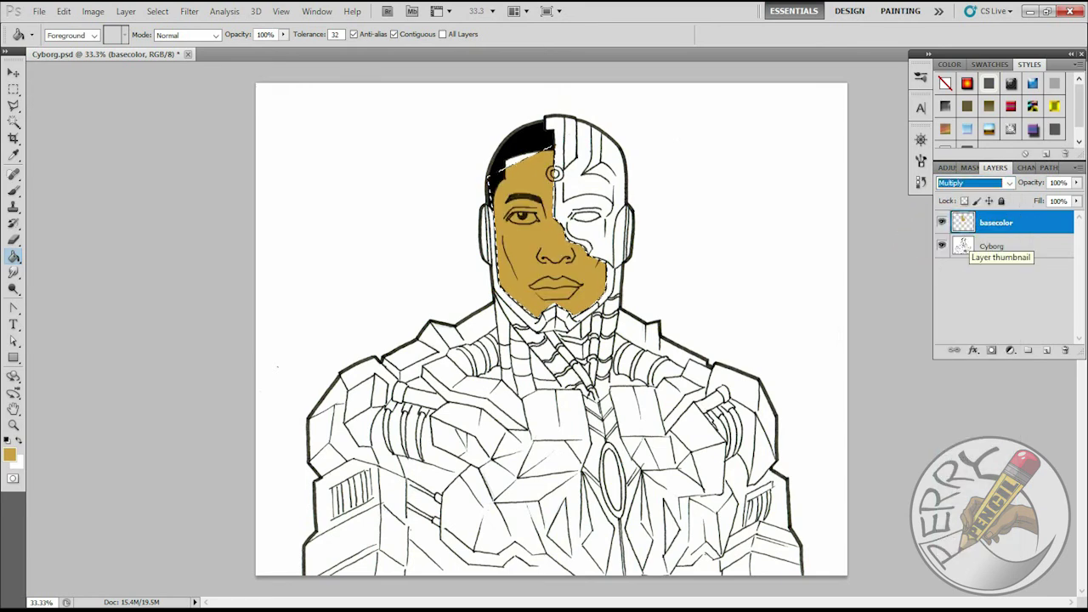
{"action": "key", "text": "ctrl+d"}
Choose a 30 px hard round brush and paint the uncoloured strip of forehead below the hairline.
{"action": "key", "text": "b"}
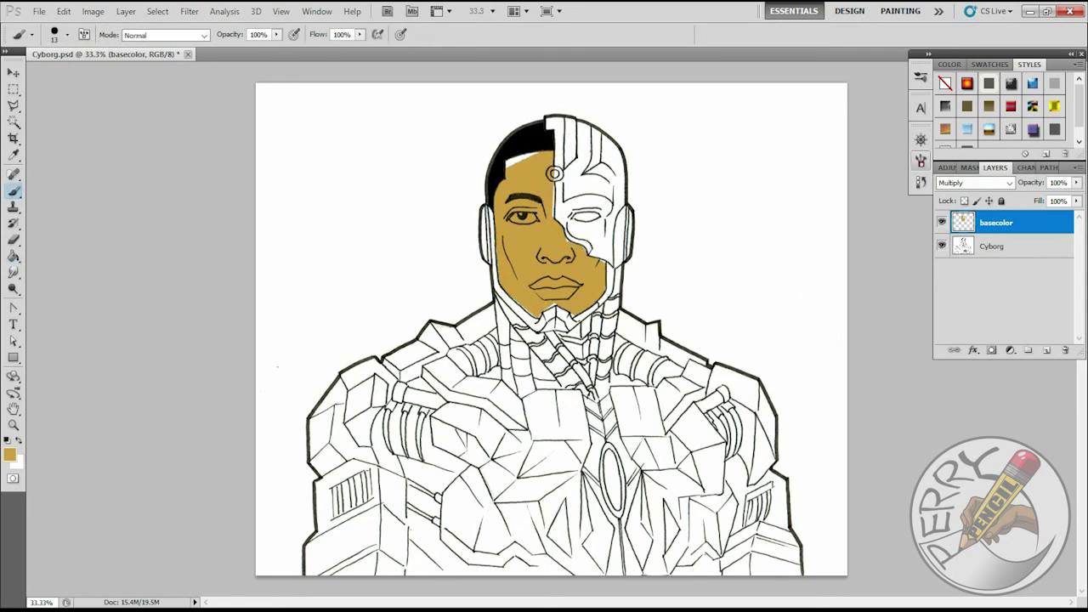
{"action": "key", "text": "F5"}
{"action": "left_click_drag", "start_coordinate": [896, 200], "coordinate": [895, 165]}
{"action": "left_click", "coordinate": [822, 157]}
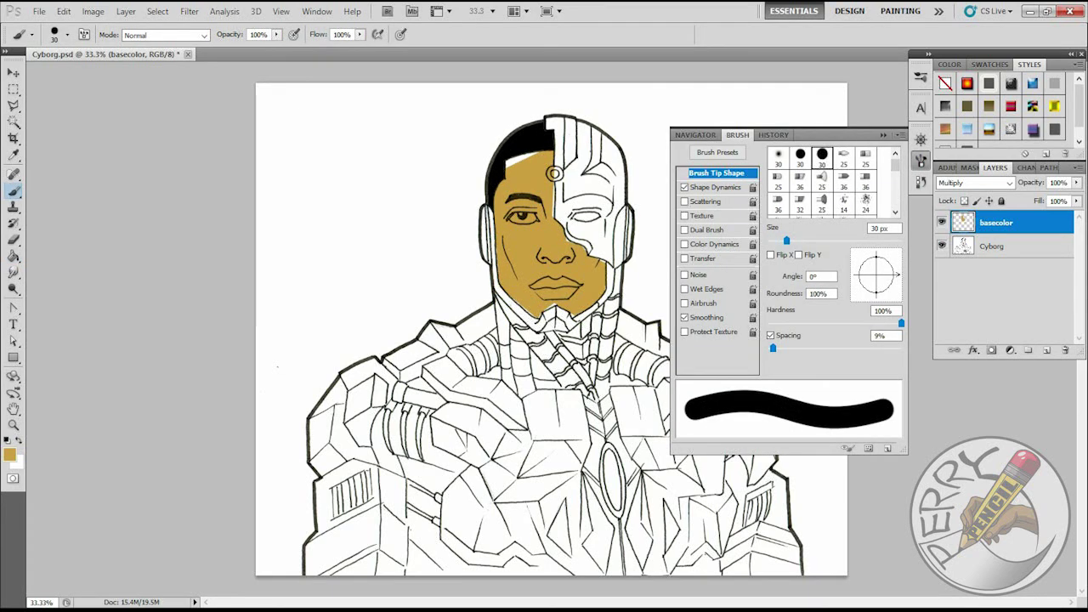
{"action": "key", "text": "F5"}
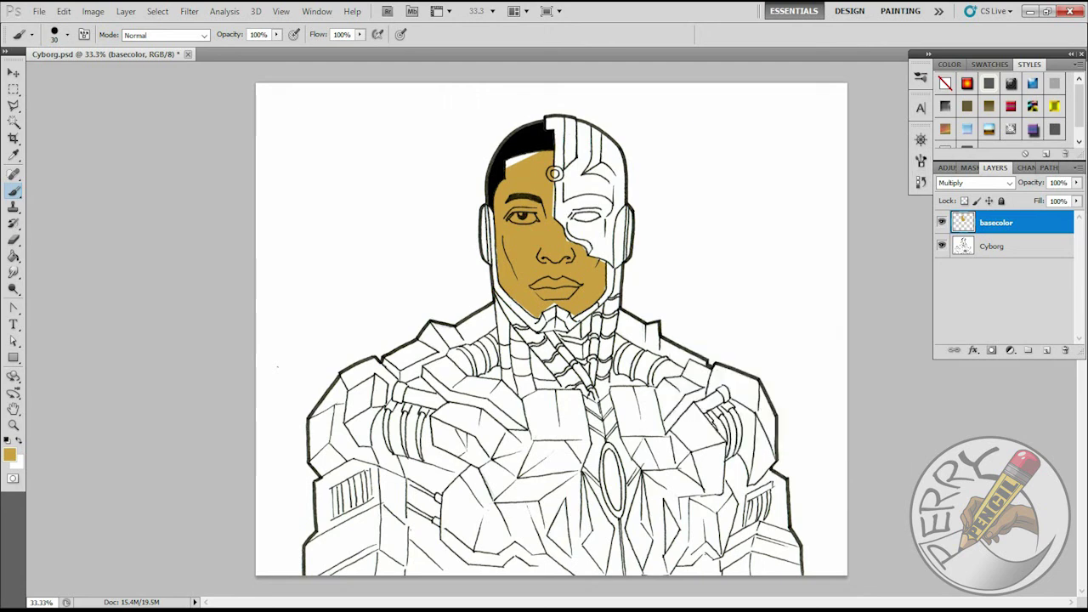
{"action": "left_click_drag", "start_coordinate": [536, 154], "coordinate": [509, 163]}
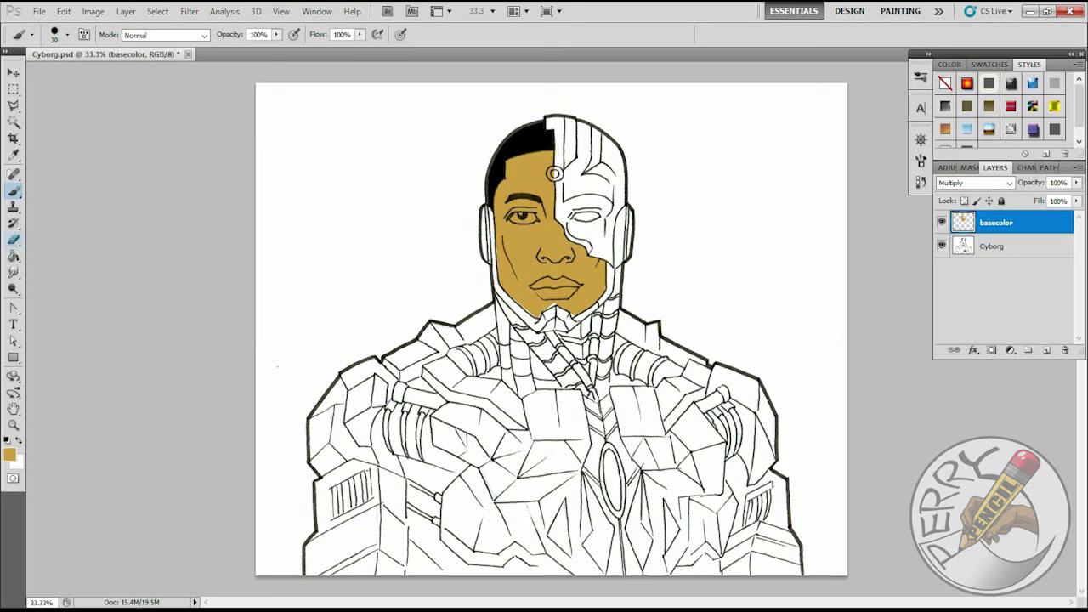
Set the Eraser to the 30 px hard round tip and reduce its spacing.
{"action": "key", "text": "e"}
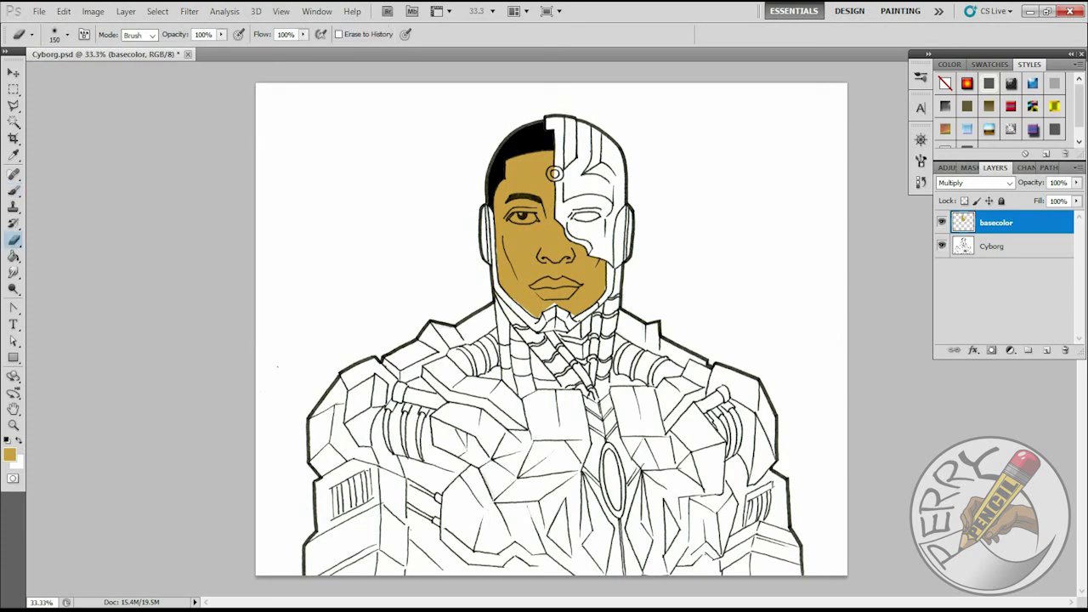
{"action": "left_click", "coordinate": [921, 161]}
{"action": "left_click", "coordinate": [823, 157]}
{"action": "left_click_drag", "start_coordinate": [773, 347], "coordinate": [768, 348]}
{"action": "left_click", "coordinate": [883, 135]}
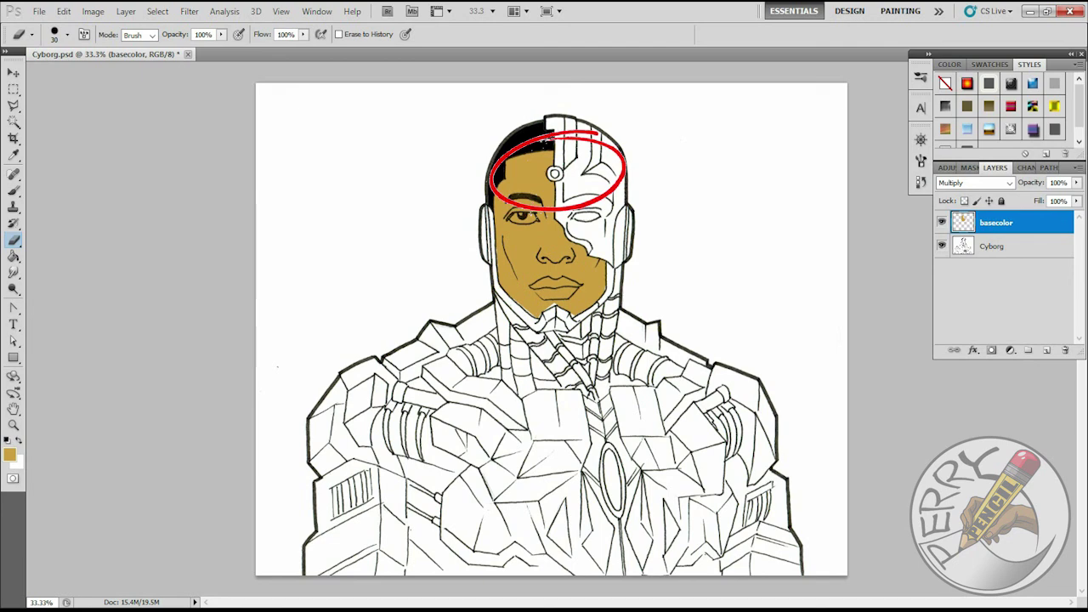
Save the Cyborg document with the coloured face.
{"action": "left_click", "coordinate": [39, 12]}
{"action": "left_click", "coordinate": [62, 214]}
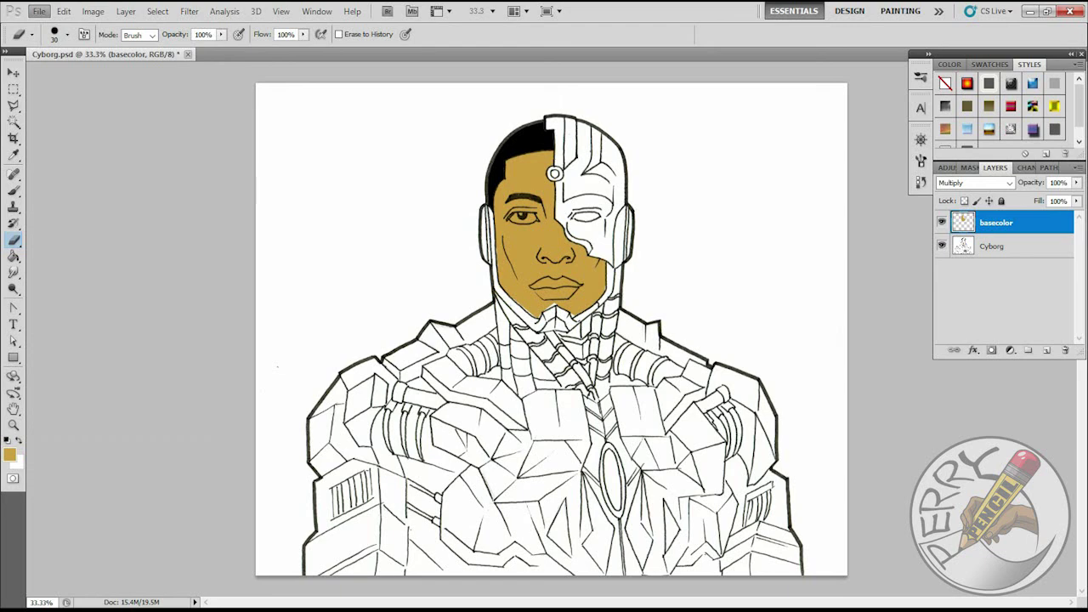
{"action": "key", "text": "ctrl+s"}
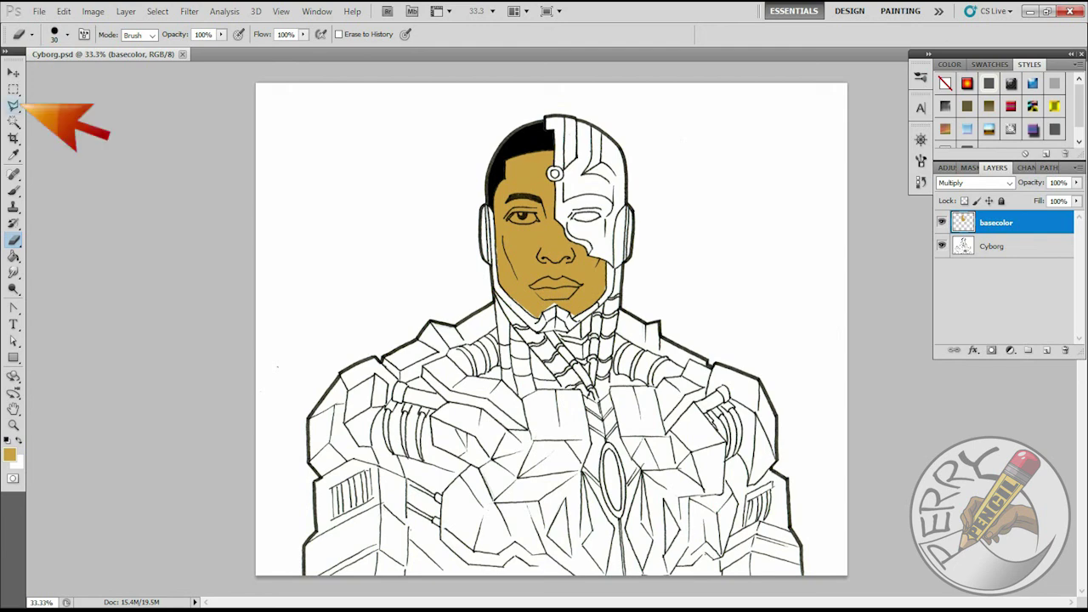
Select the whole figure with the Polygonal Lasso, tracing its outer contour around the body, shoulders and head.
{"action": "key", "text": "l"}
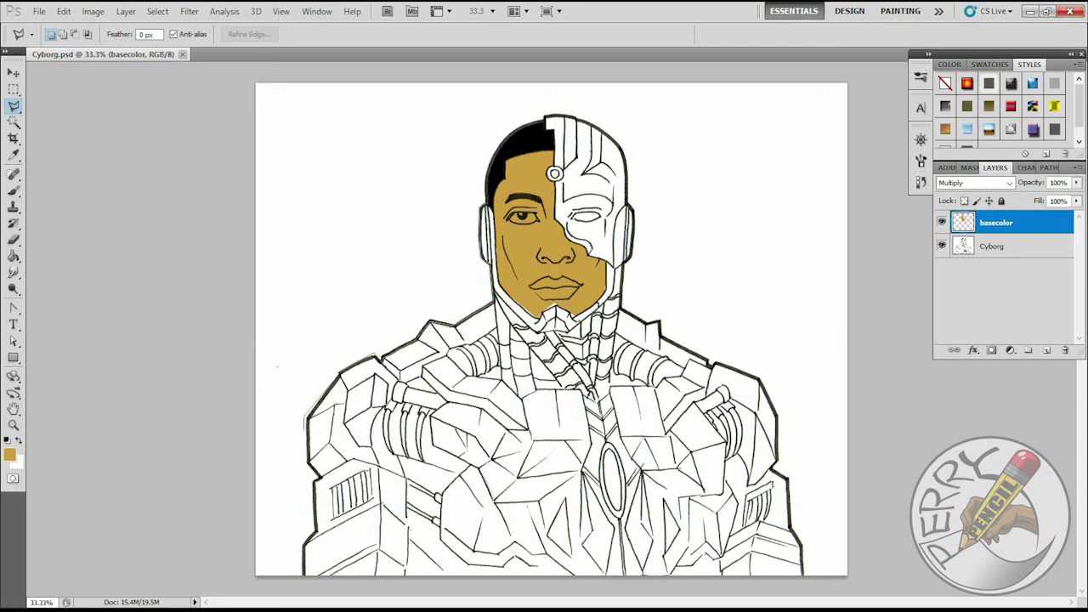
{"action": "left_click", "coordinate": [319, 483]}
{"action": "left_click", "coordinate": [317, 537]}
{"action": "left_click", "coordinate": [299, 556]}
{"action": "left_click", "coordinate": [304, 588]}
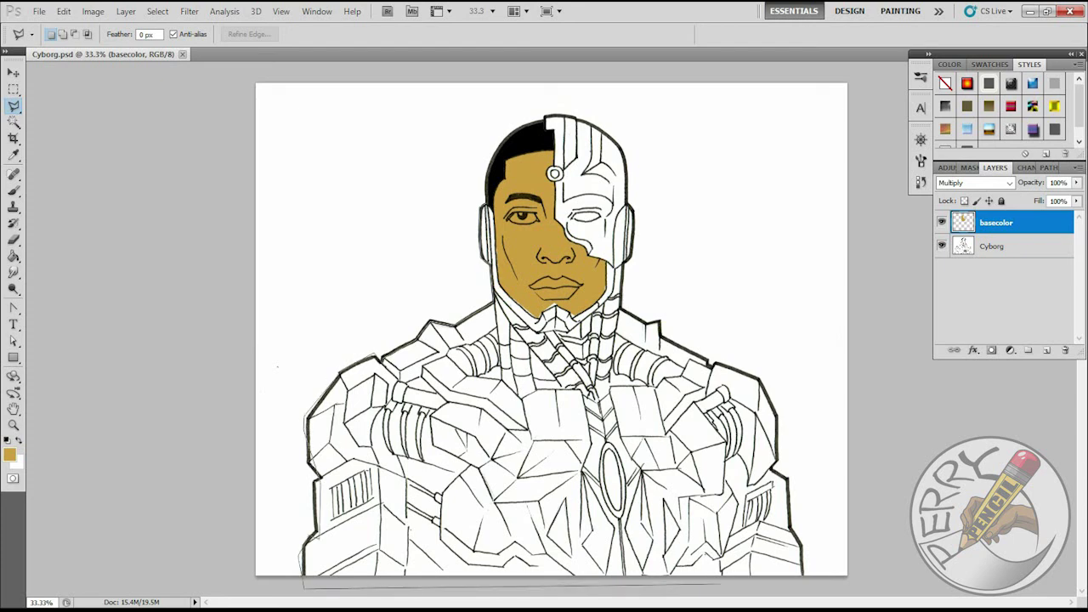
{"action": "left_click", "coordinate": [803, 580]}
{"action": "left_click", "coordinate": [774, 465]}
{"action": "left_click", "coordinate": [777, 415]}
{"action": "left_click", "coordinate": [760, 378]}
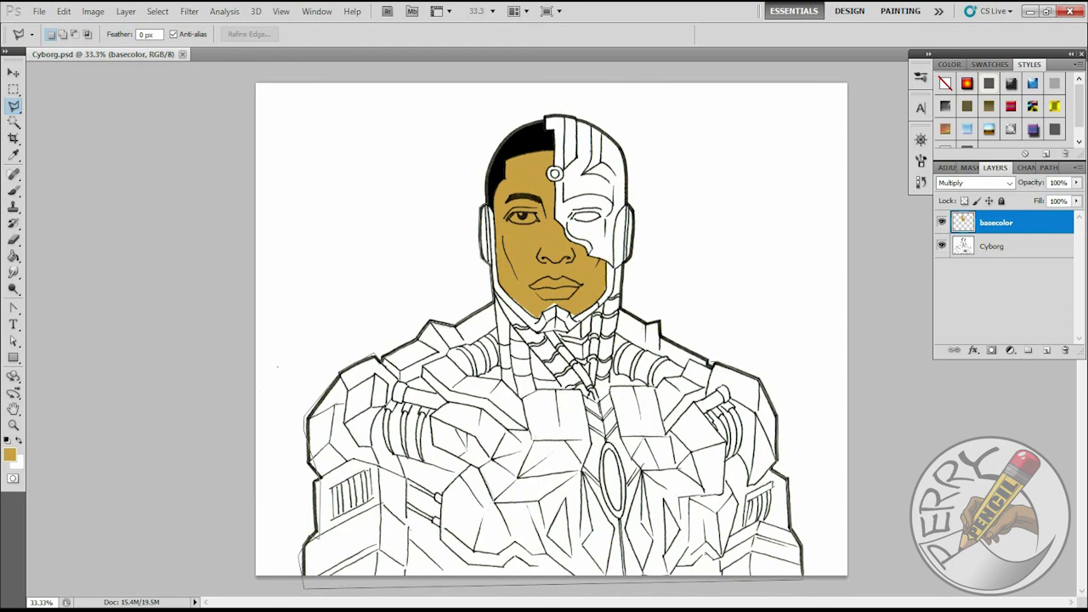
{"action": "left_click", "coordinate": [661, 338]}
{"action": "left_click", "coordinate": [660, 320]}
{"action": "left_click", "coordinate": [645, 324]}
{"action": "left_click", "coordinate": [622, 309]}
{"action": "left_click", "coordinate": [622, 268]}
{"action": "left_click", "coordinate": [631, 258]}
{"action": "left_click", "coordinate": [630, 260]}
{"action": "left_click", "coordinate": [629, 204]}
{"action": "left_click", "coordinate": [623, 151]}
{"action": "left_click", "coordinate": [592, 124]}
{"action": "left_click", "coordinate": [556, 117]}
{"action": "left_click", "coordinate": [532, 133]}
{"action": "left_click", "coordinate": [505, 161]}
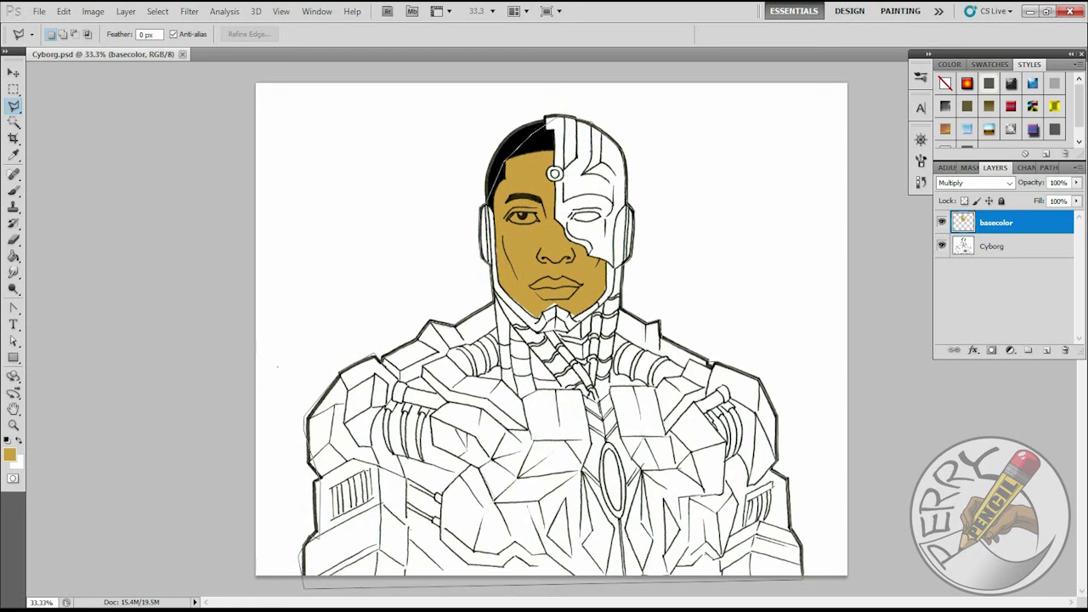
{"action": "left_click", "coordinate": [487, 201]}
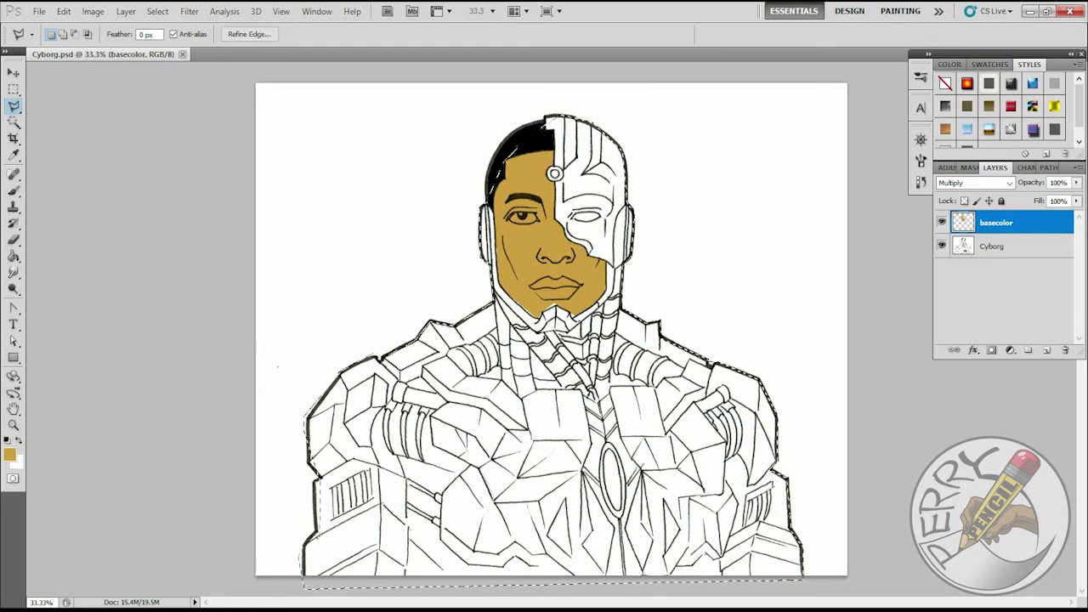
Set the foreground colour to the light grey b4b1ac and activate the Paint Bucket tool.
{"action": "left_click", "coordinate": [10, 455]}
{"action": "left_click", "coordinate": [372, 225]}
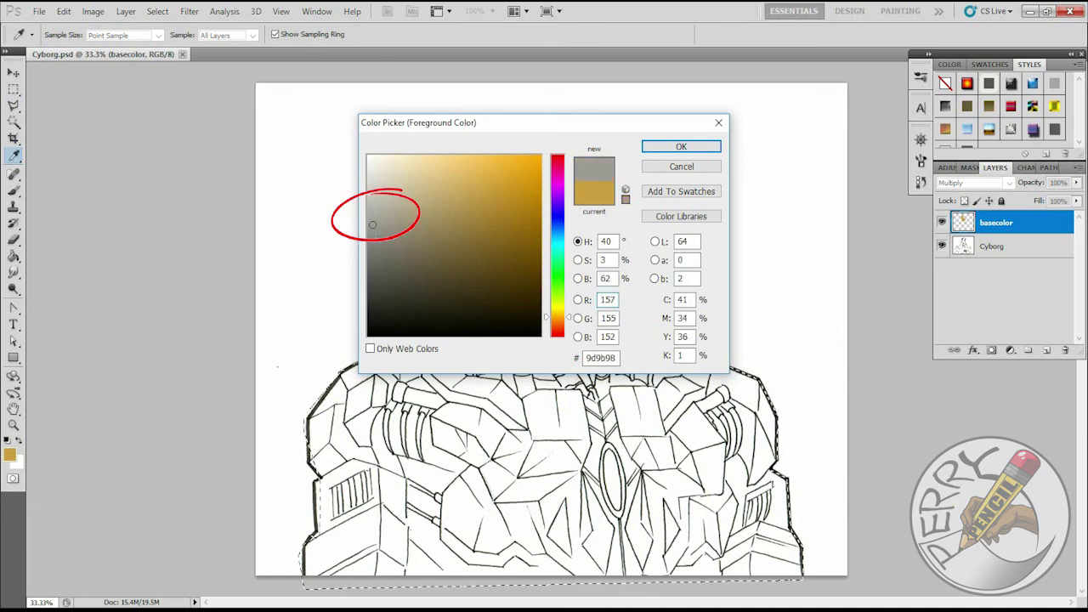
{"action": "left_click", "coordinate": [375, 208]}
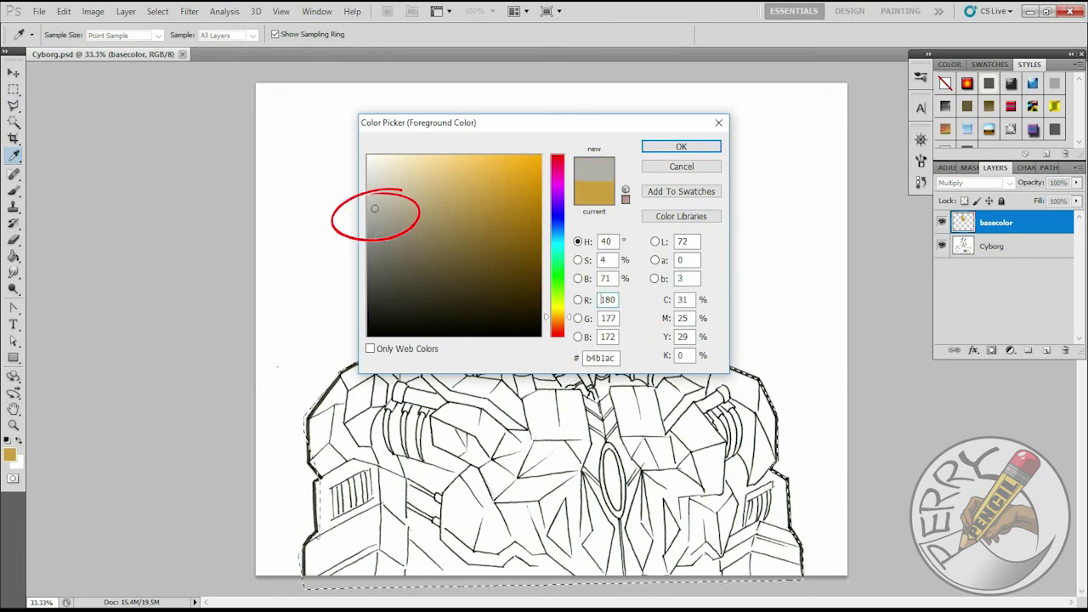
{"action": "left_click", "coordinate": [680, 146]}
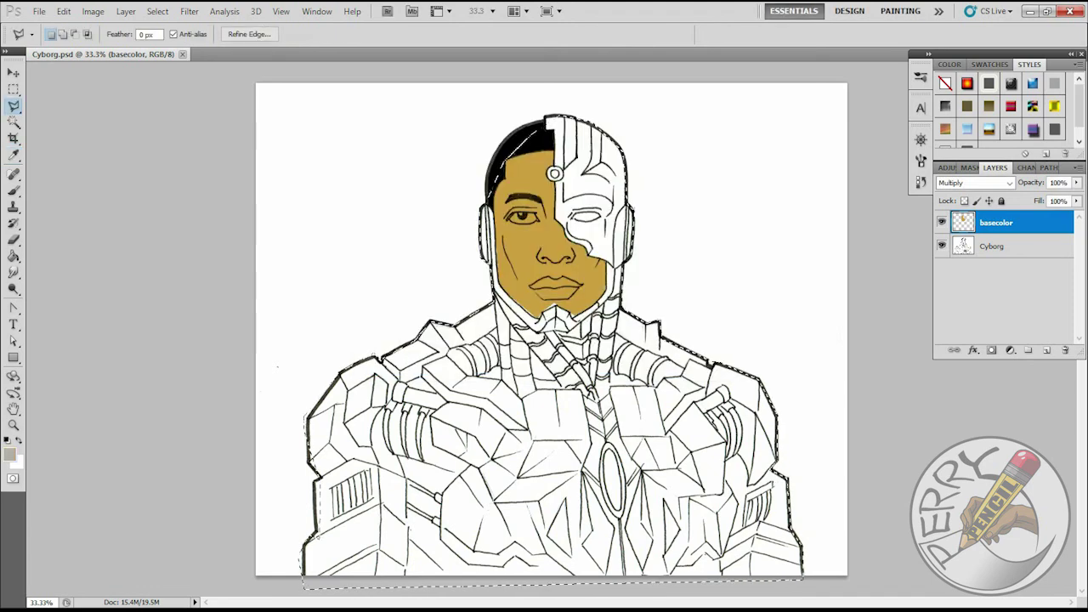
{"action": "key", "text": "g"}
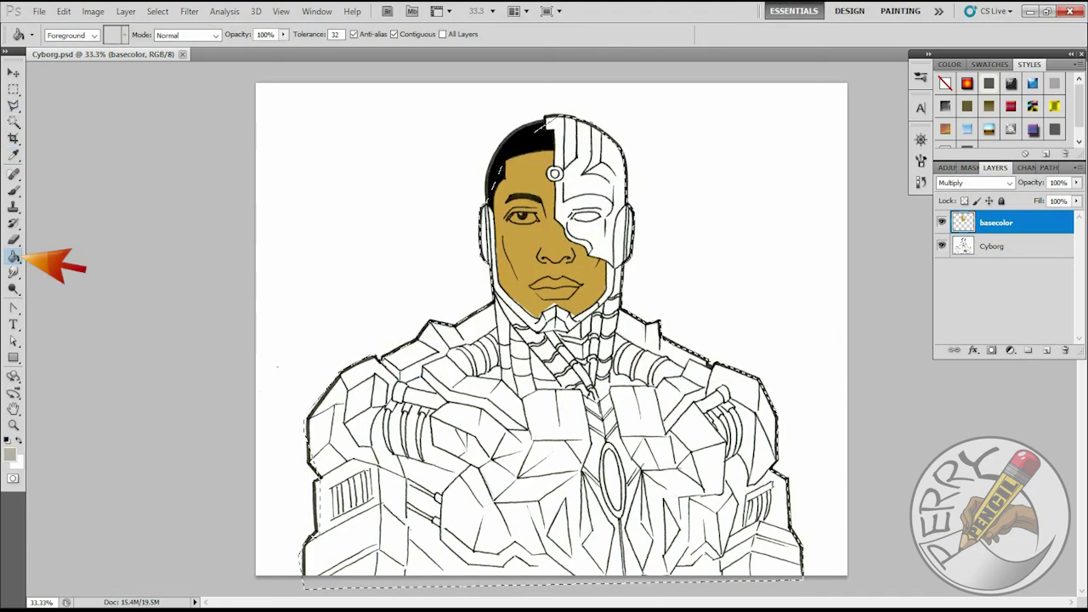
Fill the selected figure's uncoloured metal areas with the light grey on the basecolor layer, and deselect.
{"action": "left_click", "coordinate": [553, 173]}
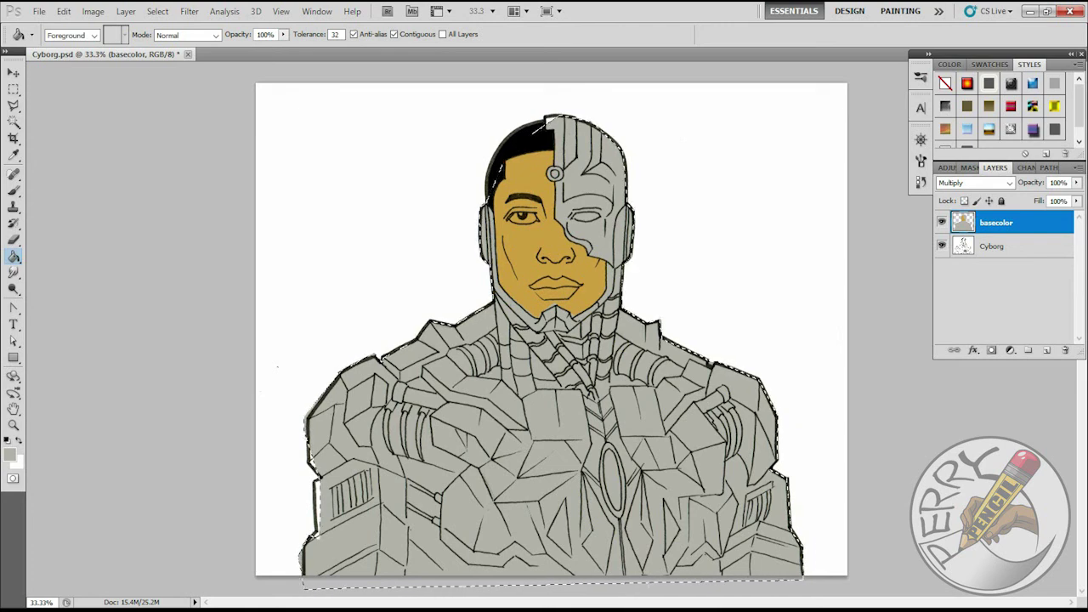
{"action": "key", "text": "ctrl+d"}
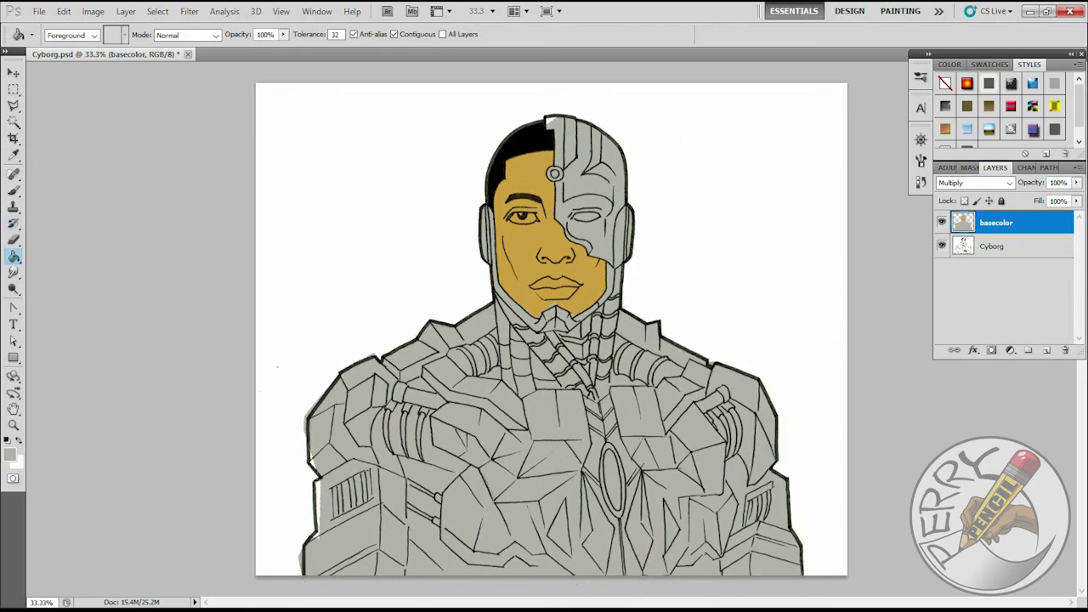
Set the foreground colour to a saturated bright red with hue 354° and brush it over the cybernetic eye.
{"action": "left_click", "coordinate": [13, 191]}
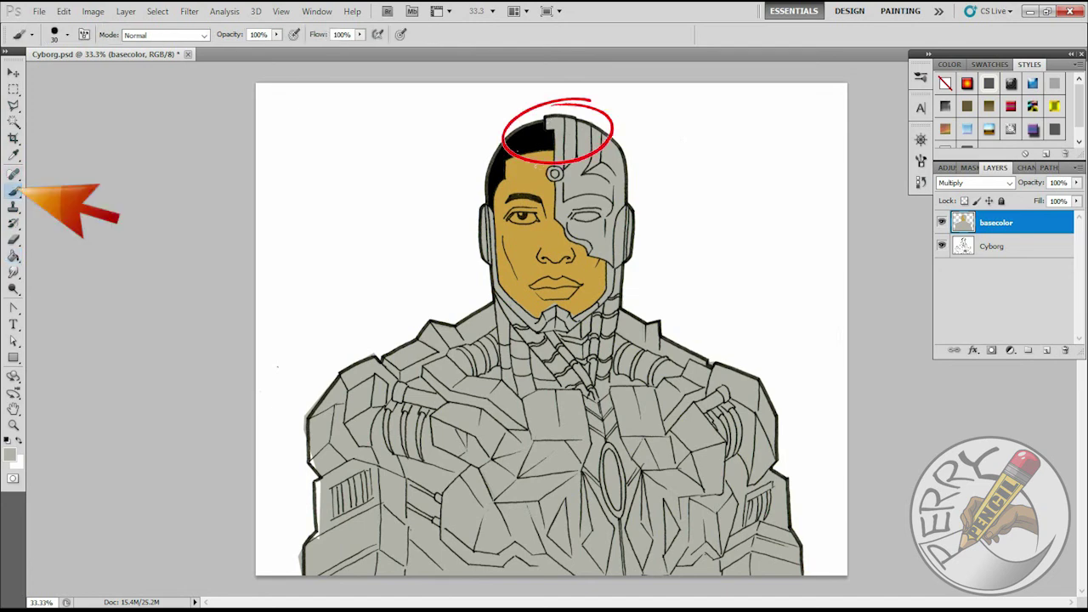
{"action": "left_click", "coordinate": [11, 455]}
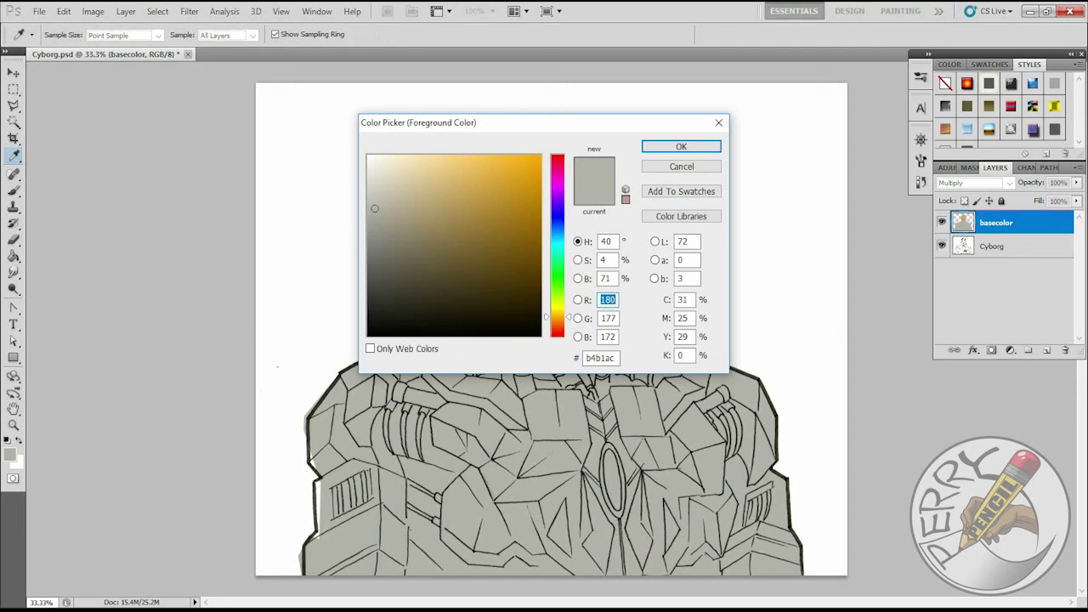
{"action": "left_click_drag", "start_coordinate": [557, 316], "coordinate": [557, 157]}
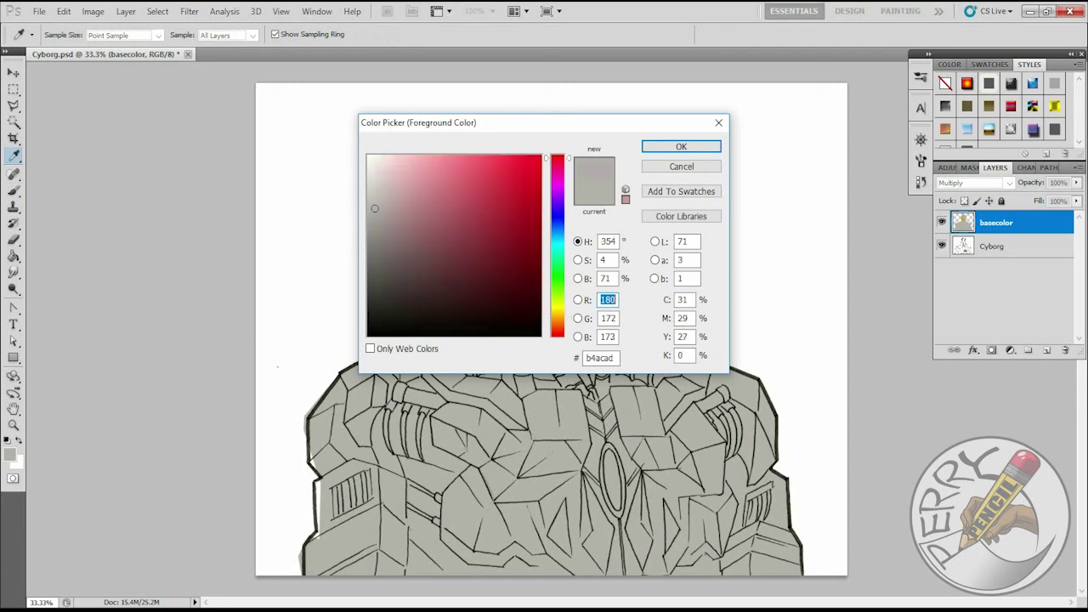
{"action": "left_click", "coordinate": [537, 158]}
{"action": "key", "text": "Return"}
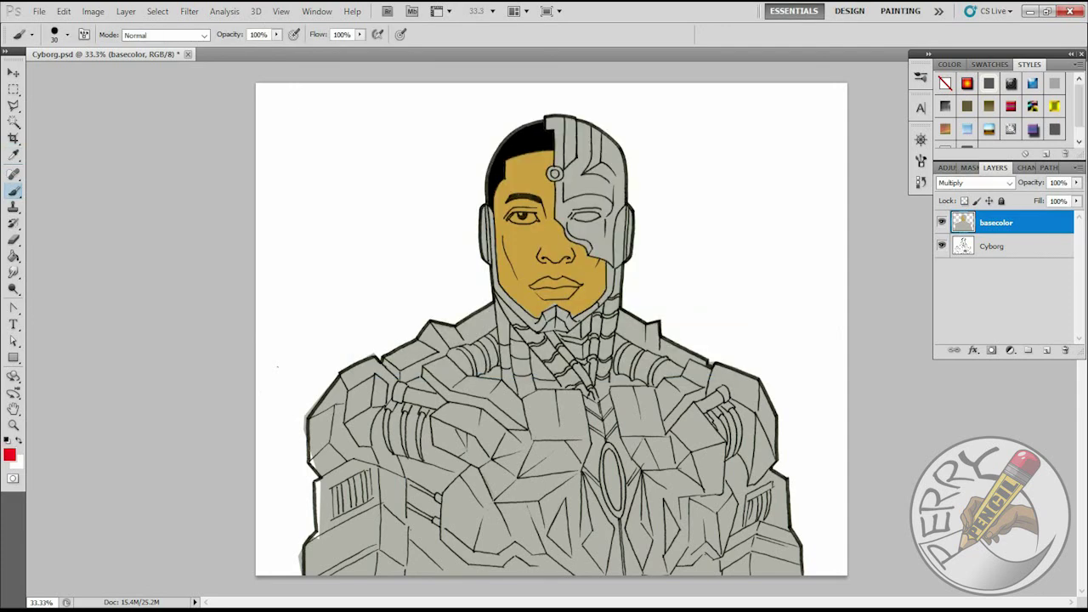
{"action": "left_click_drag", "start_coordinate": [573, 217], "coordinate": [600, 216]}
Brush white over the human eye's eyeball on both sides of the iris, and save the Cyborg document.
{"action": "key", "text": "x"}
{"action": "left_click", "coordinate": [518, 216]}
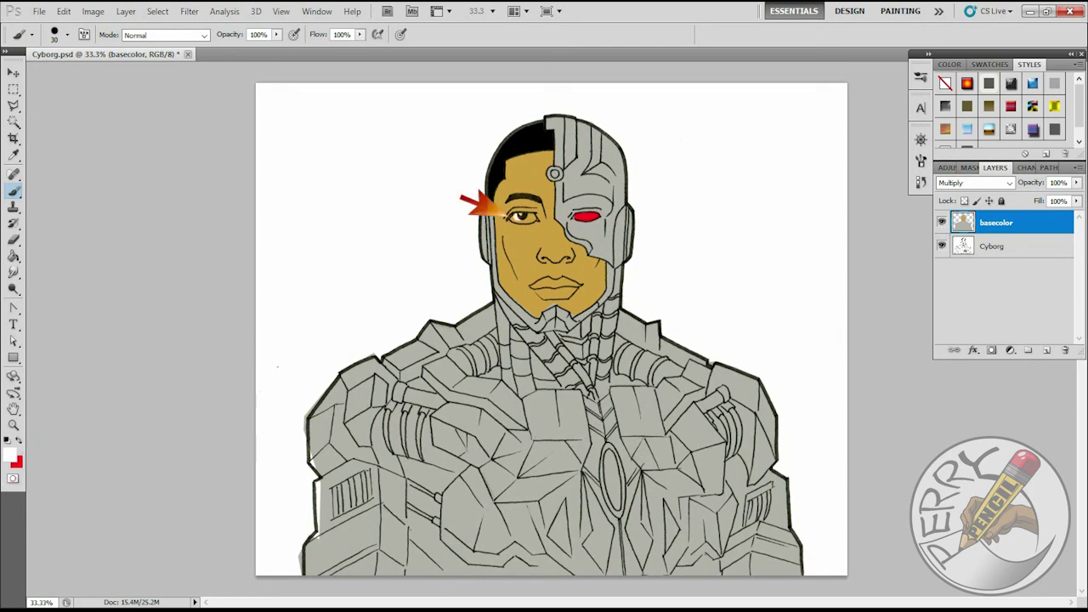
{"action": "left_click_drag", "start_coordinate": [521, 219], "coordinate": [532, 219]}
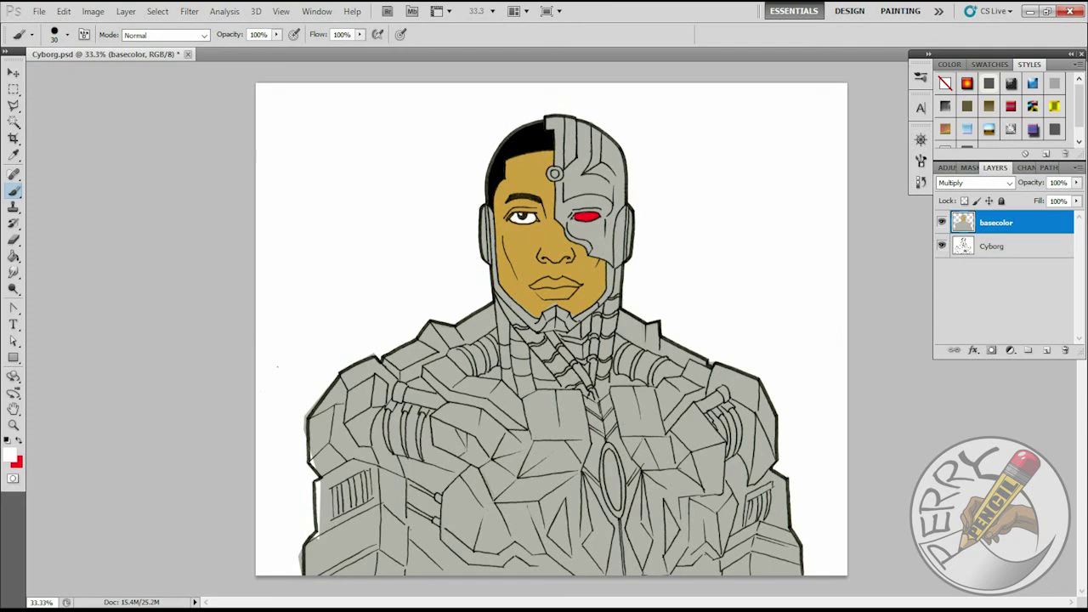
{"action": "left_click", "coordinate": [39, 12]}
{"action": "left_click", "coordinate": [51, 212]}
Sample the armour's grey, brush it into the uncoloured strip on the image-left arm, and erase the grey spill outside that shoulder's outline.
{"action": "left_click", "coordinate": [14, 156]}
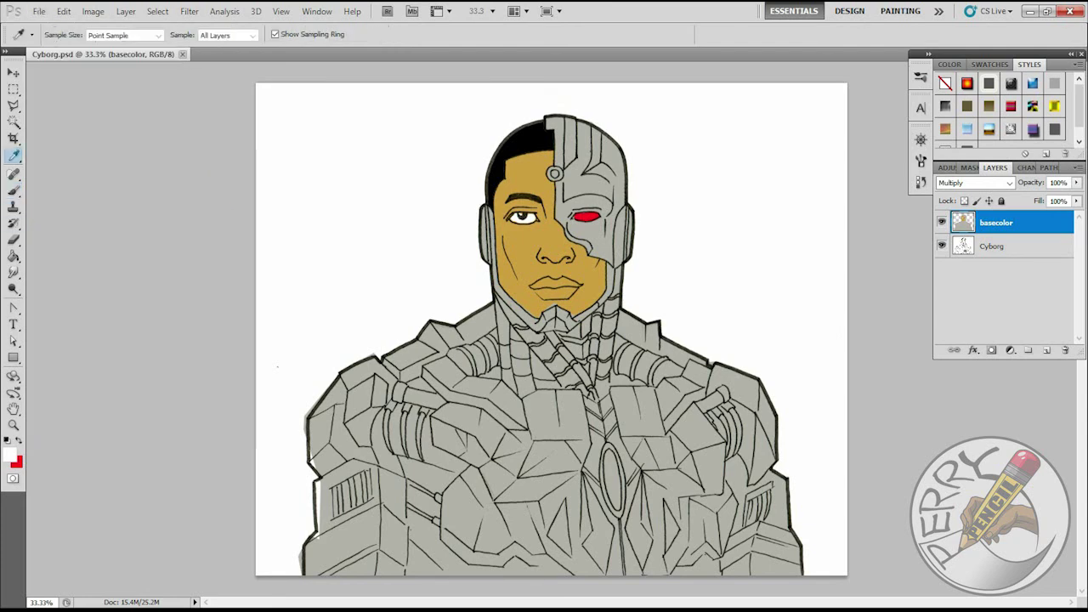
{"action": "left_click", "coordinate": [476, 425]}
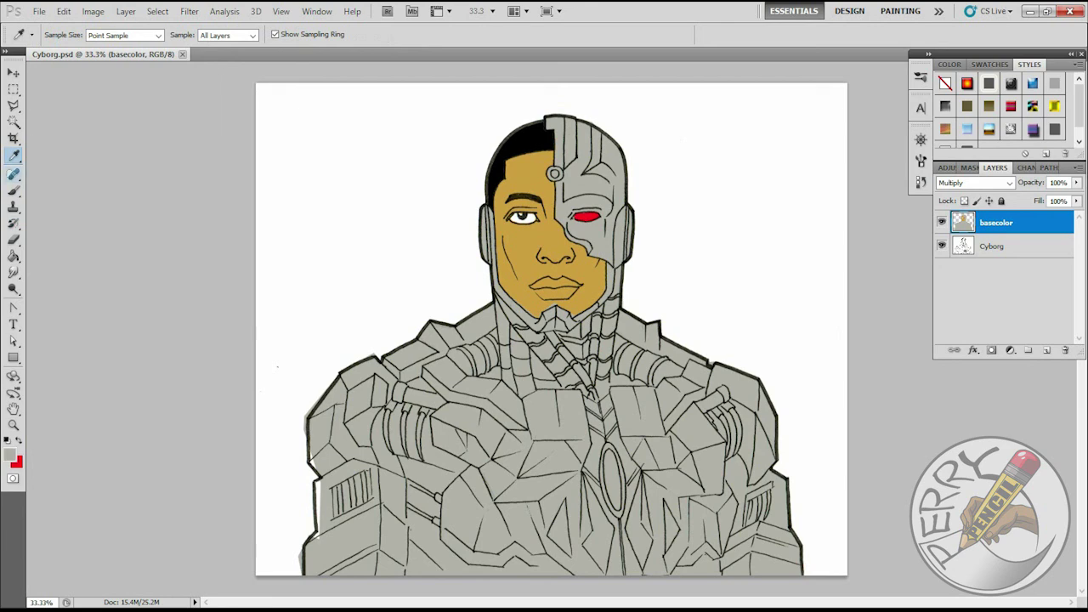
{"action": "key", "text": "b"}
{"action": "mouse_move", "coordinate": [318, 482]}
{"action": "left_mouse_down"}
{"action": "mouse_move", "coordinate": [316, 537]}
{"action": "mouse_move", "coordinate": [313, 469]}
{"action": "left_mouse_up"}
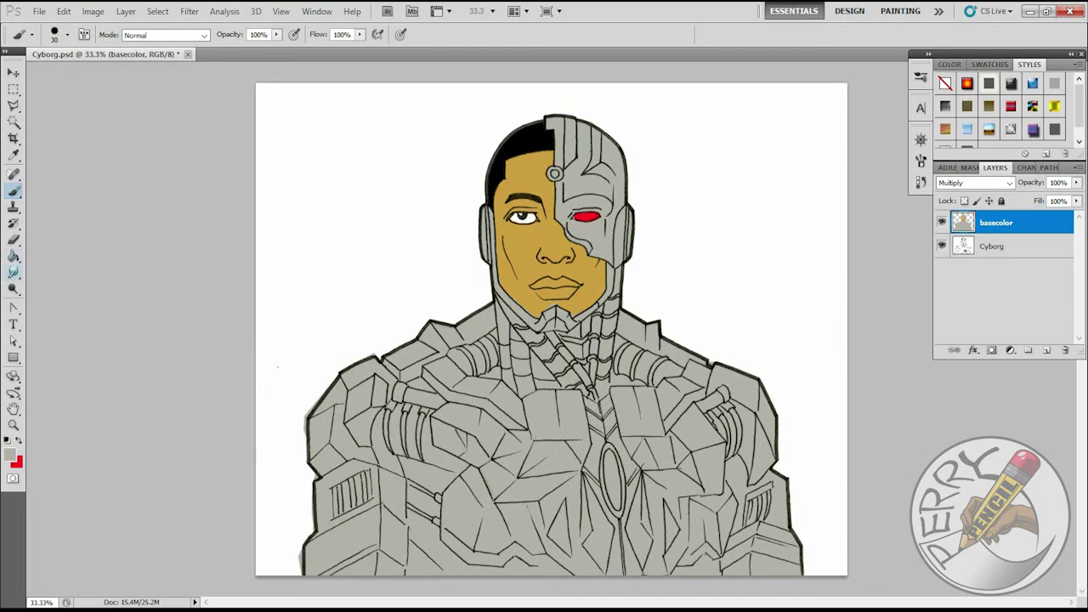
{"action": "left_click", "coordinate": [14, 240]}
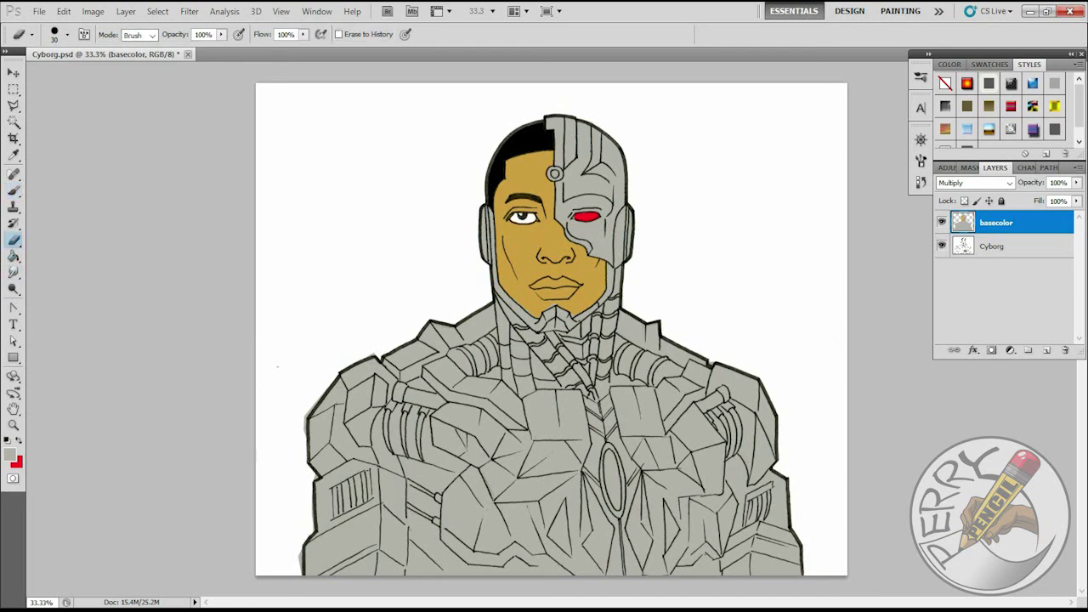
{"action": "left_click_drag", "start_coordinate": [328, 387], "coordinate": [304, 441]}
Brush the central chest emblem red, from the collar notch through the oval and down the flared strip to the canvas edge.
{"action": "key", "text": "x"}
{"action": "left_click_drag", "start_coordinate": [593, 410], "coordinate": [599, 427]}
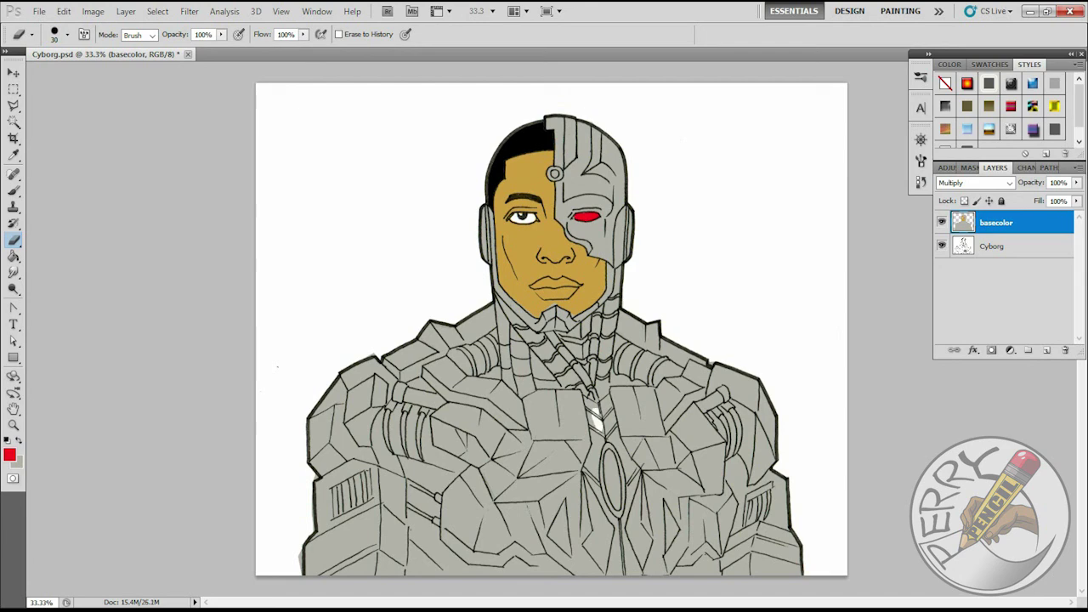
{"action": "key", "text": "ctrl+z"}
{"action": "left_click", "coordinate": [14, 191]}
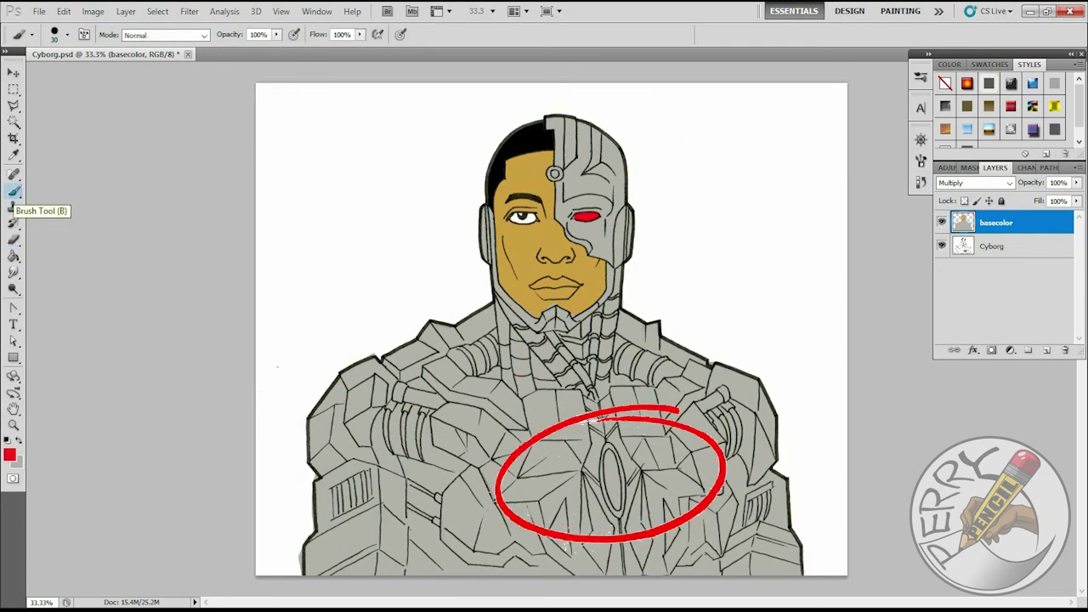
{"action": "mouse_move", "coordinate": [590, 406]}
{"action": "left_mouse_down"}
{"action": "mouse_move", "coordinate": [611, 504]}
{"action": "mouse_move", "coordinate": [602, 455]}
{"action": "mouse_move", "coordinate": [587, 467]}
{"action": "mouse_move", "coordinate": [617, 523]}
{"action": "mouse_move", "coordinate": [630, 478]}
{"action": "mouse_move", "coordinate": [621, 444]}
{"action": "mouse_move", "coordinate": [636, 468]}
{"action": "mouse_move", "coordinate": [623, 463]}
{"action": "mouse_move", "coordinate": [611, 406]}
{"action": "mouse_move", "coordinate": [602, 430]}
{"action": "mouse_move", "coordinate": [591, 403]}
{"action": "mouse_move", "coordinate": [608, 398]}
{"action": "mouse_move", "coordinate": [615, 439]}
{"action": "left_mouse_up"}
{"action": "mouse_move", "coordinate": [629, 500]}
{"action": "left_mouse_down"}
{"action": "mouse_move", "coordinate": [623, 573]}
{"action": "mouse_move", "coordinate": [625, 536]}
{"action": "left_mouse_up"}
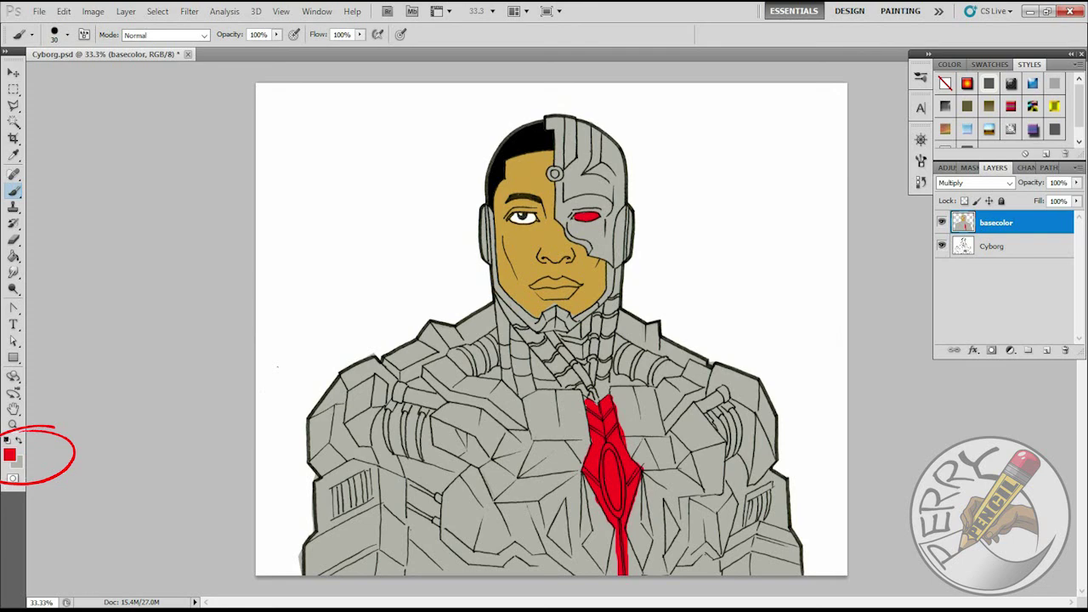
{"action": "left_click", "coordinate": [593, 401]}
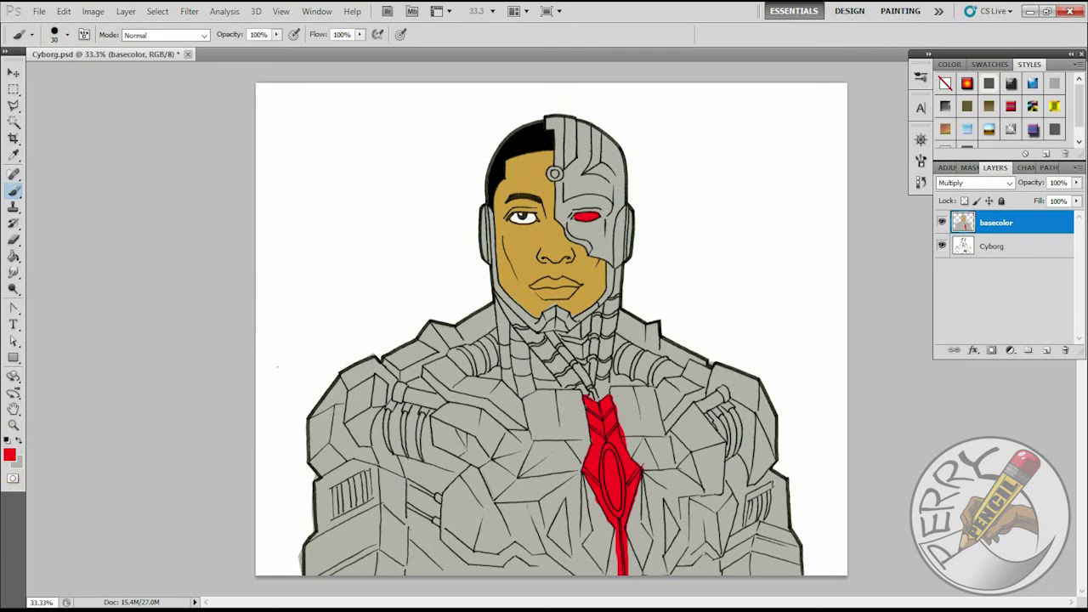
{"action": "mouse_move", "coordinate": [627, 571]}
{"action": "left_mouse_down"}
{"action": "mouse_move", "coordinate": [619, 529]}
{"action": "mouse_move", "coordinate": [616, 573]}
{"action": "mouse_move", "coordinate": [631, 564]}
{"action": "mouse_move", "coordinate": [629, 541]}
{"action": "mouse_move", "coordinate": [637, 573]}
{"action": "left_mouse_up"}
{"action": "left_click_drag", "start_coordinate": [613, 539], "coordinate": [607, 574]}
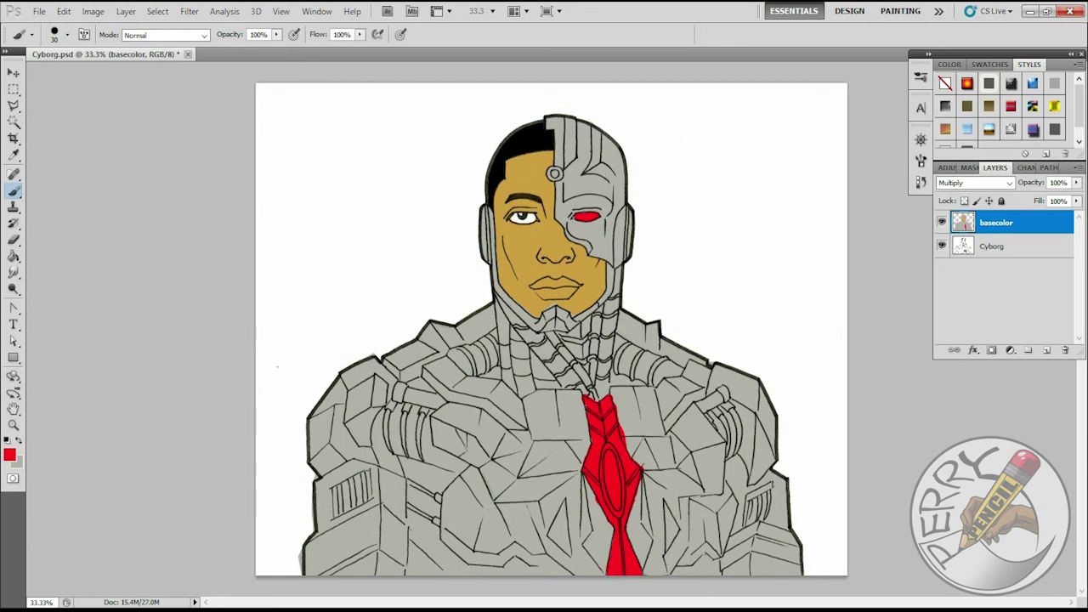
Switch back to the armour grey and brush over the red spill along the image-right edge of the upper chest emblem.
{"action": "key", "text": "x"}
{"action": "left_click_drag", "start_coordinate": [621, 426], "coordinate": [624, 442]}
{"action": "left_click_drag", "start_coordinate": [614, 403], "coordinate": [617, 414]}
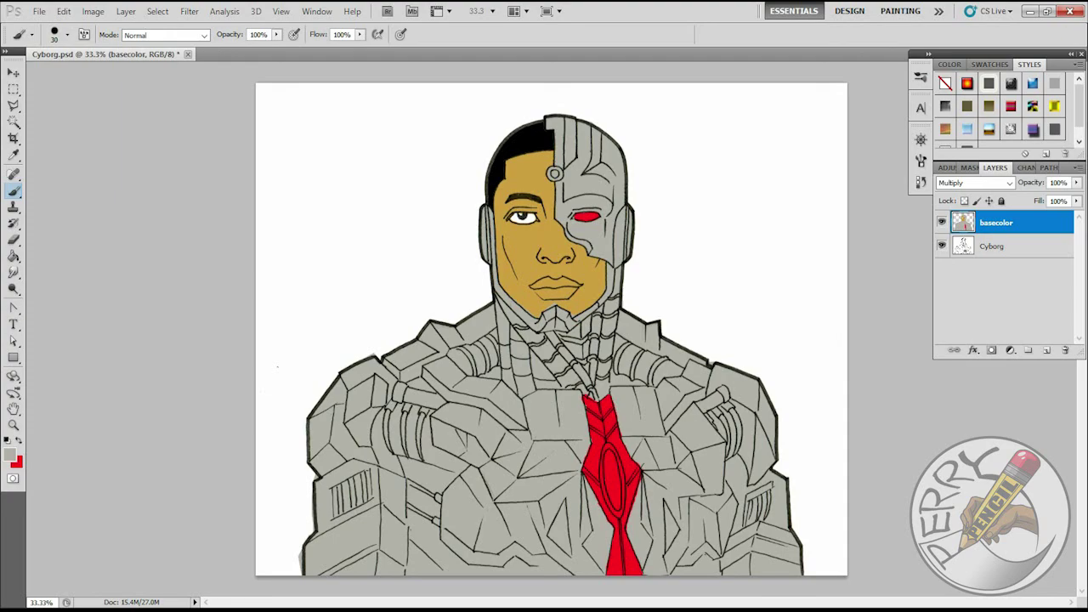